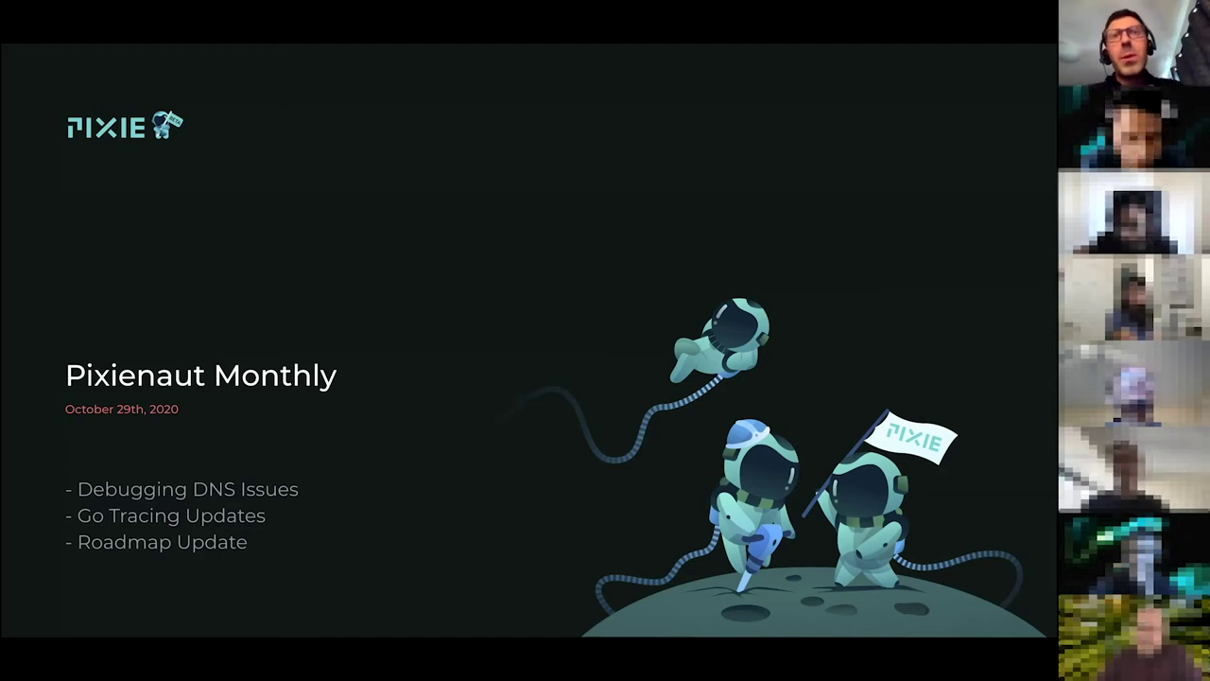
- Advance the deck from the Pixienaut Monthly title to the 'Tracing DNS using Pixie' eBPF slide
key("Right")
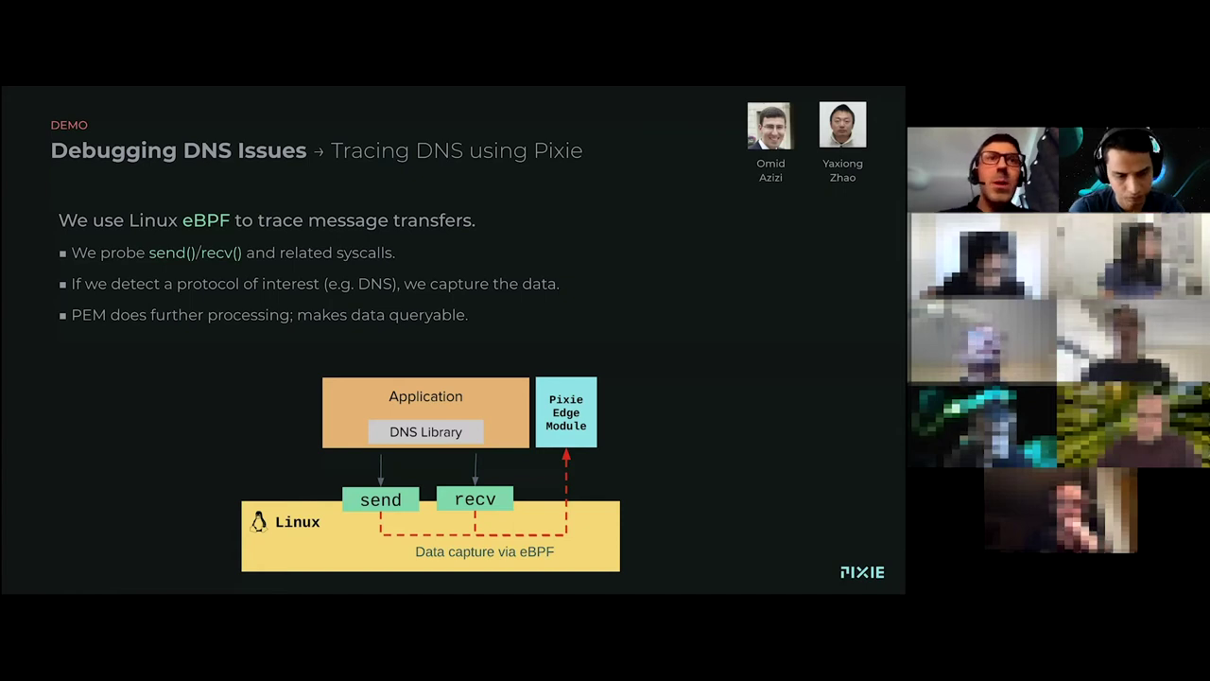
- Exit the slideshow at the DEMO slide and open the cluster's px/namespaces overview in Pixie
key("Right")
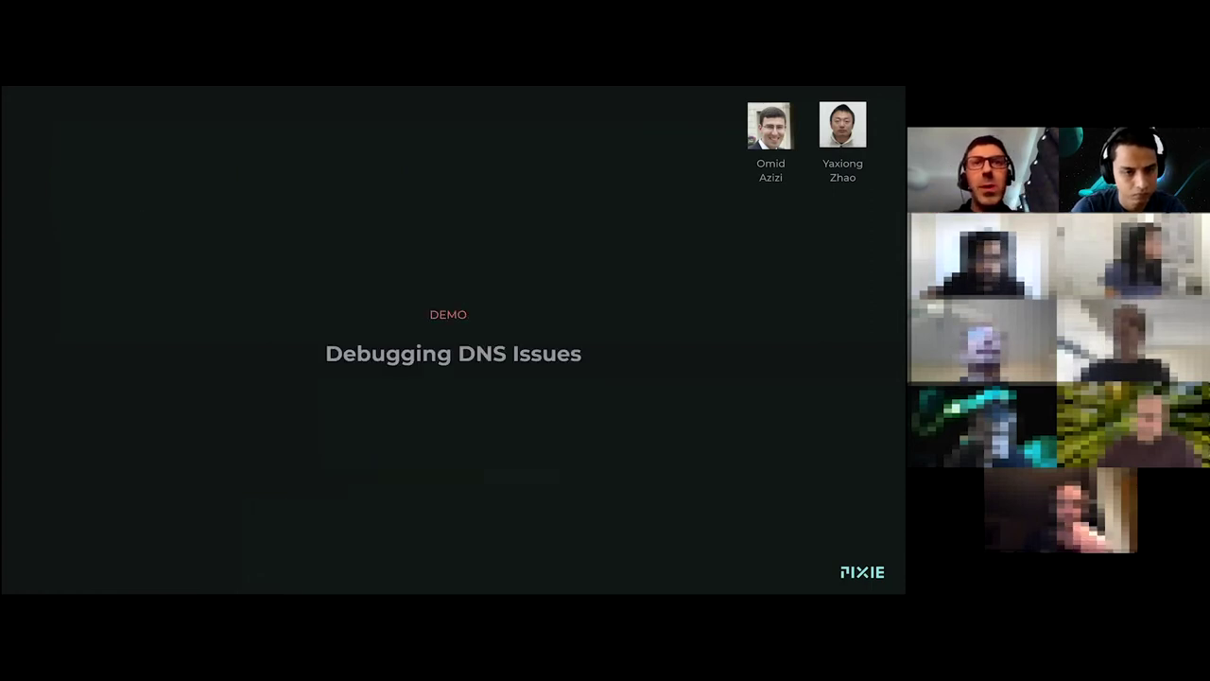
key("Escape")
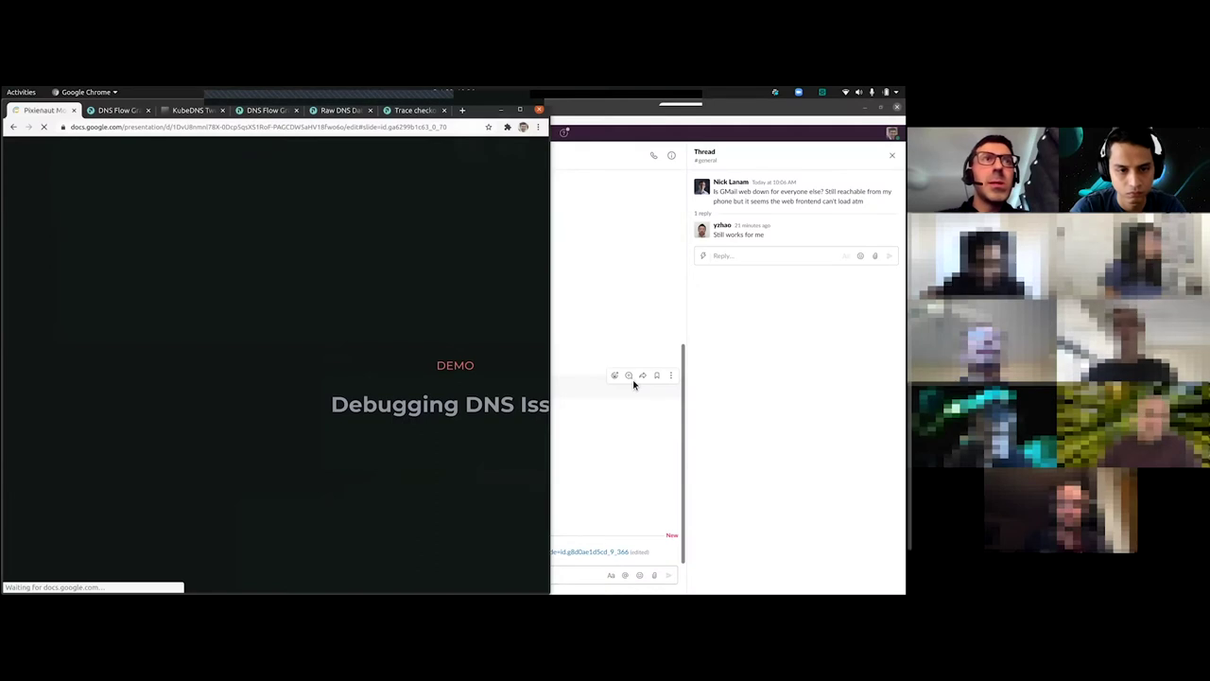
left_click(118, 110)
left_click(12, 219)
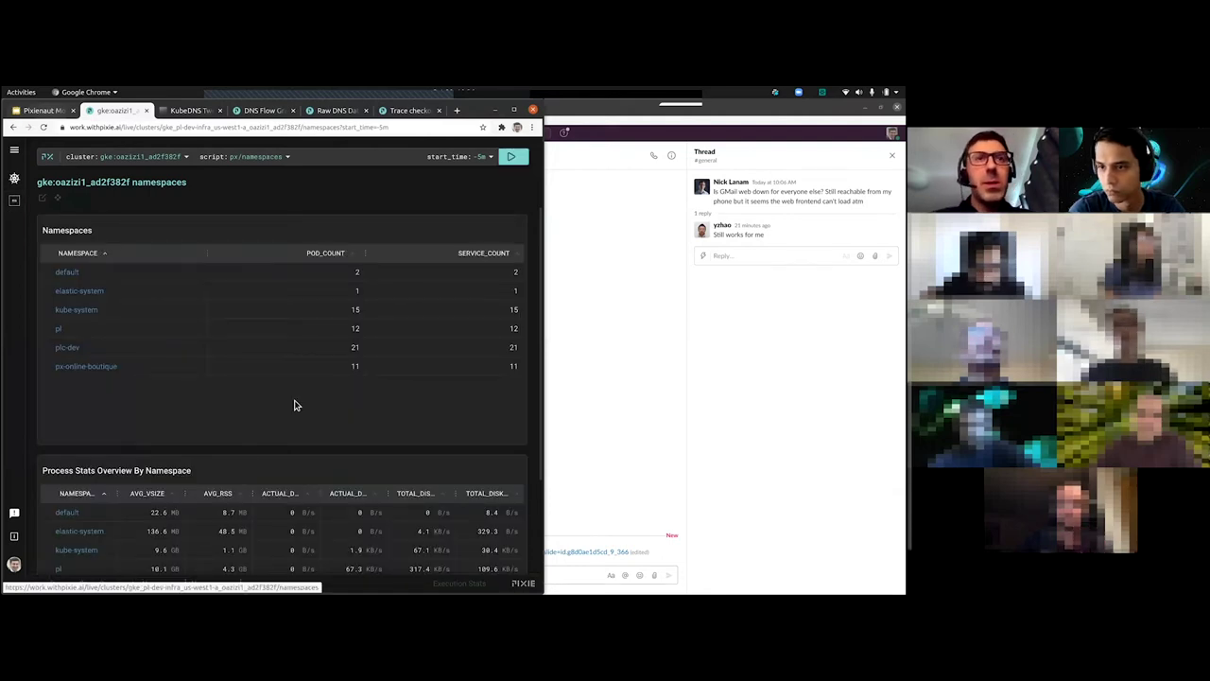
- Glance at the terminal's nslookup, then load the px/dns_flow_graph script in Pixie
key("alt+Tab")
key("alt+Tab")
key("alt+Tab")
key("alt+Tab")
key("alt+Tab")
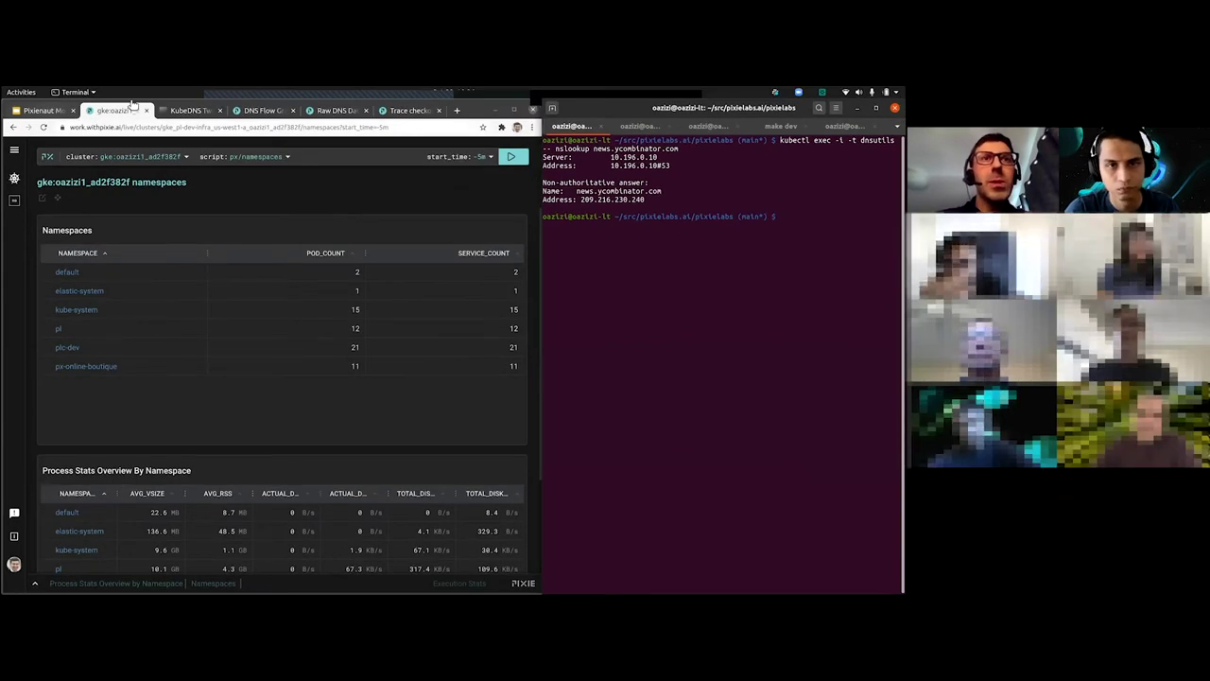
left_click(286, 157)
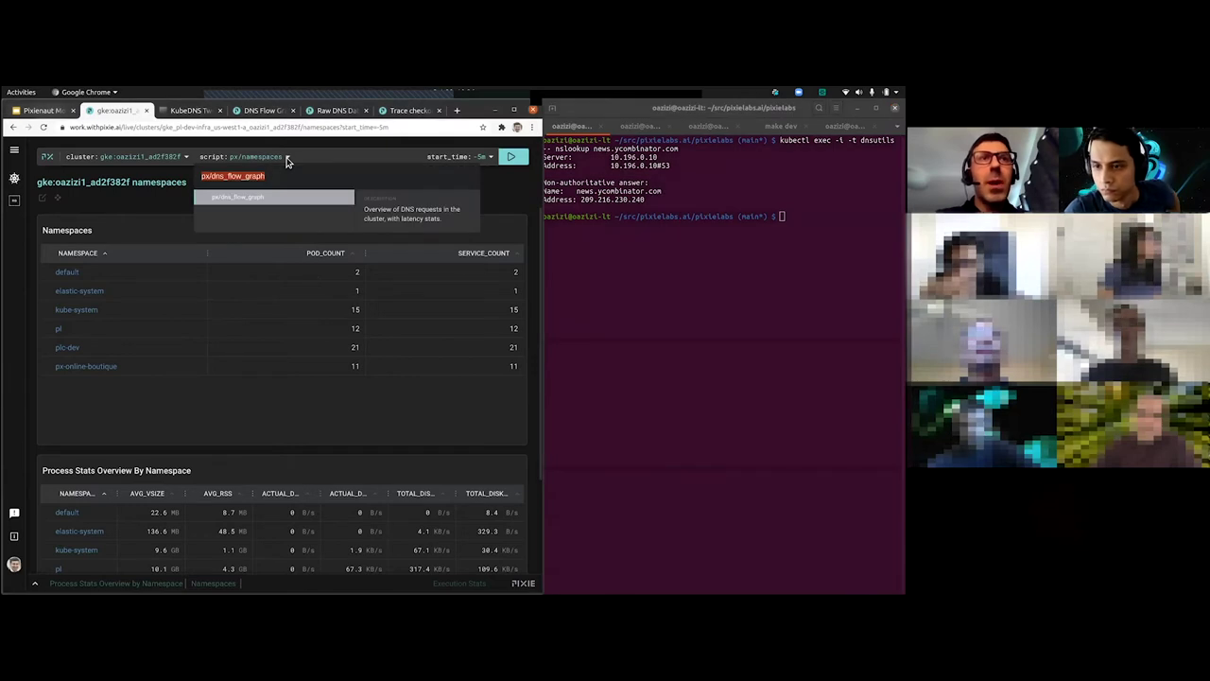
type("dns_flow")
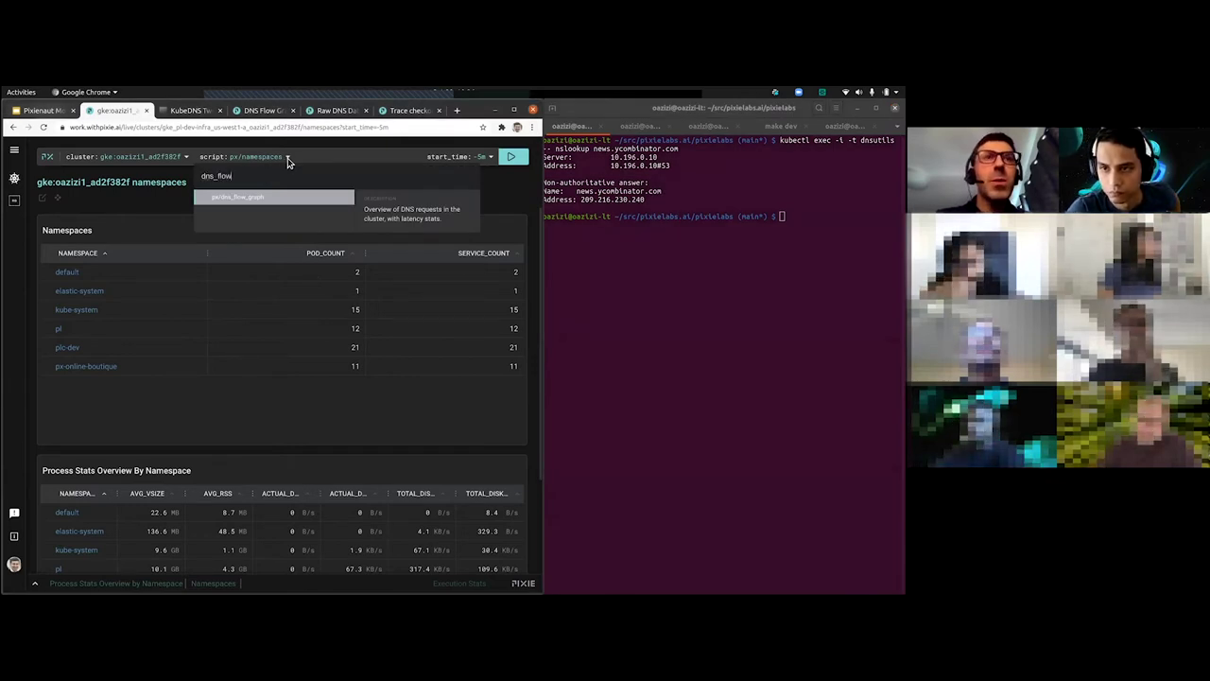
left_click(272, 205)
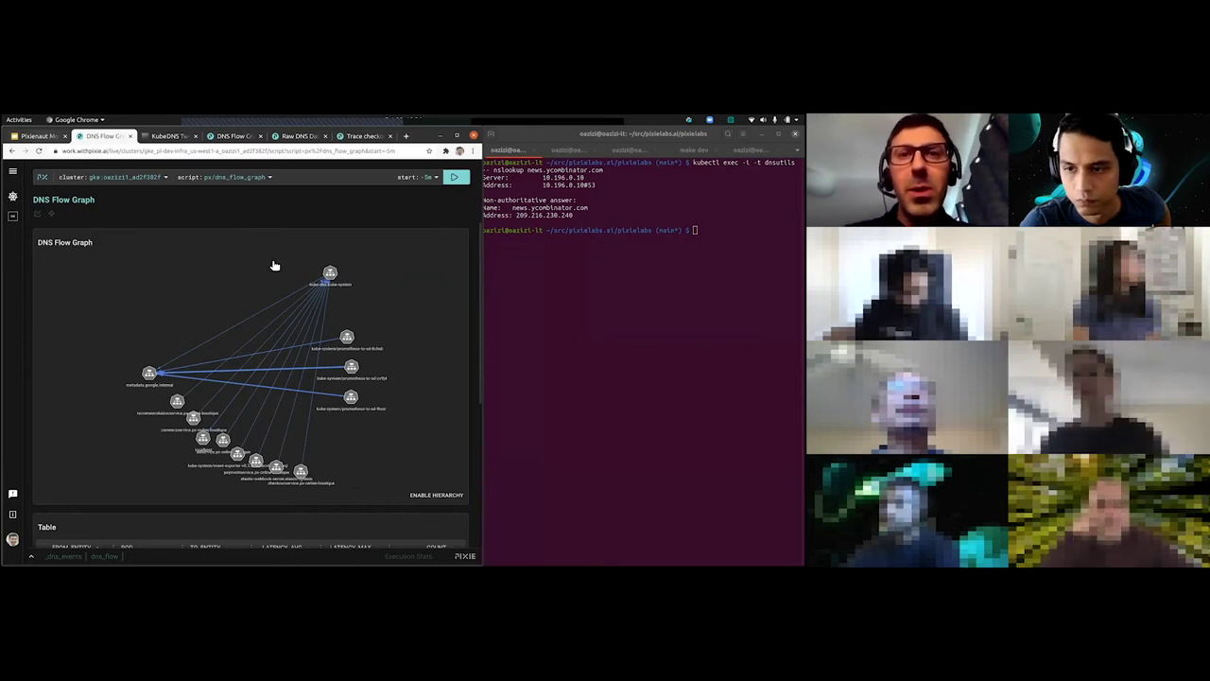
- Enable the hierarchy layout and drag the localhost node above metadata.google.internal
left_click(438, 496)
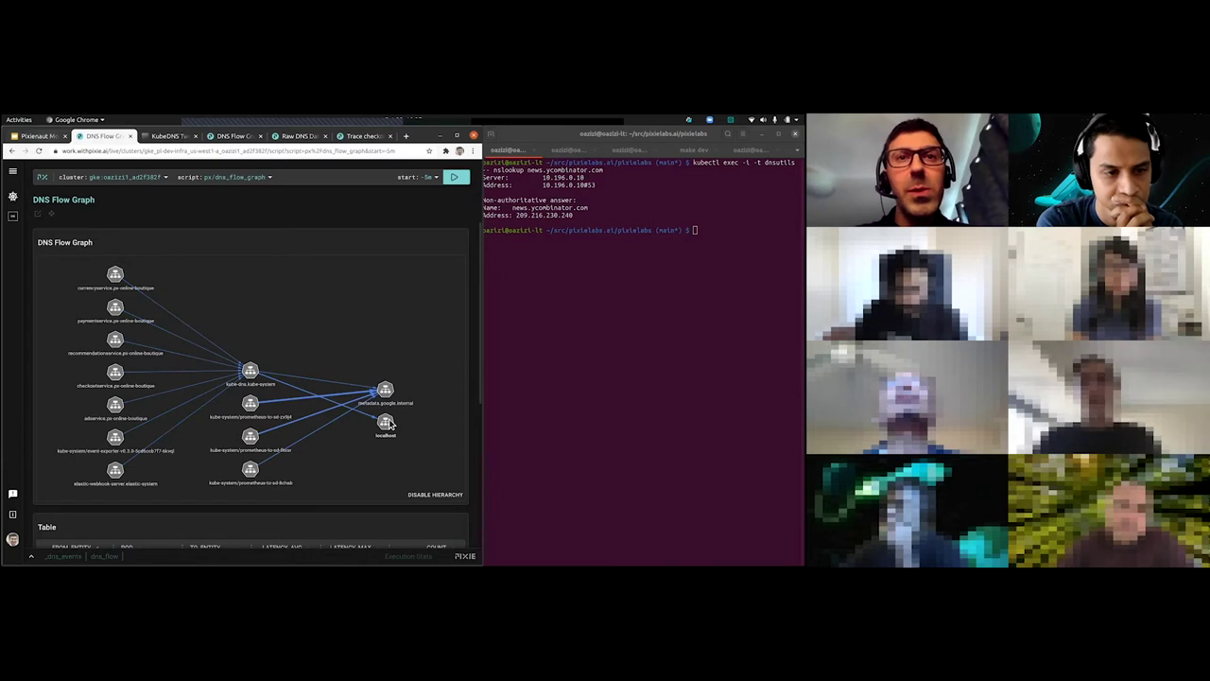
left_click_drag(388, 424, 389, 392)
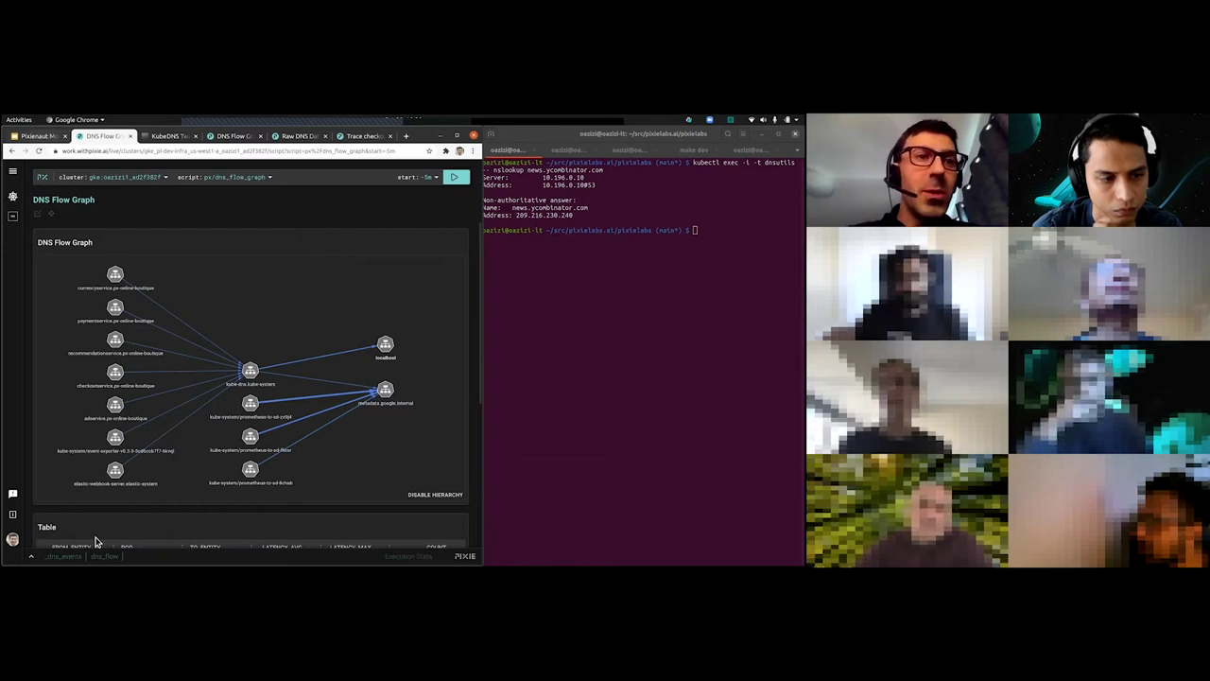
key("ctrl+d")
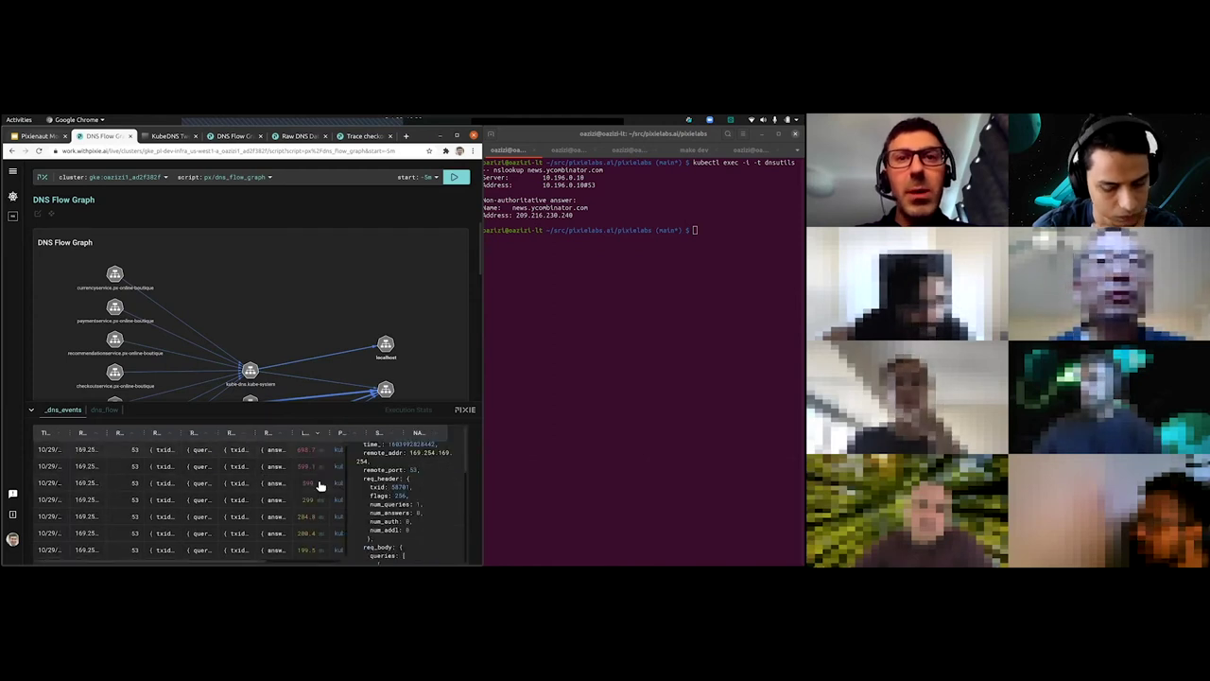
left_click(271, 466)
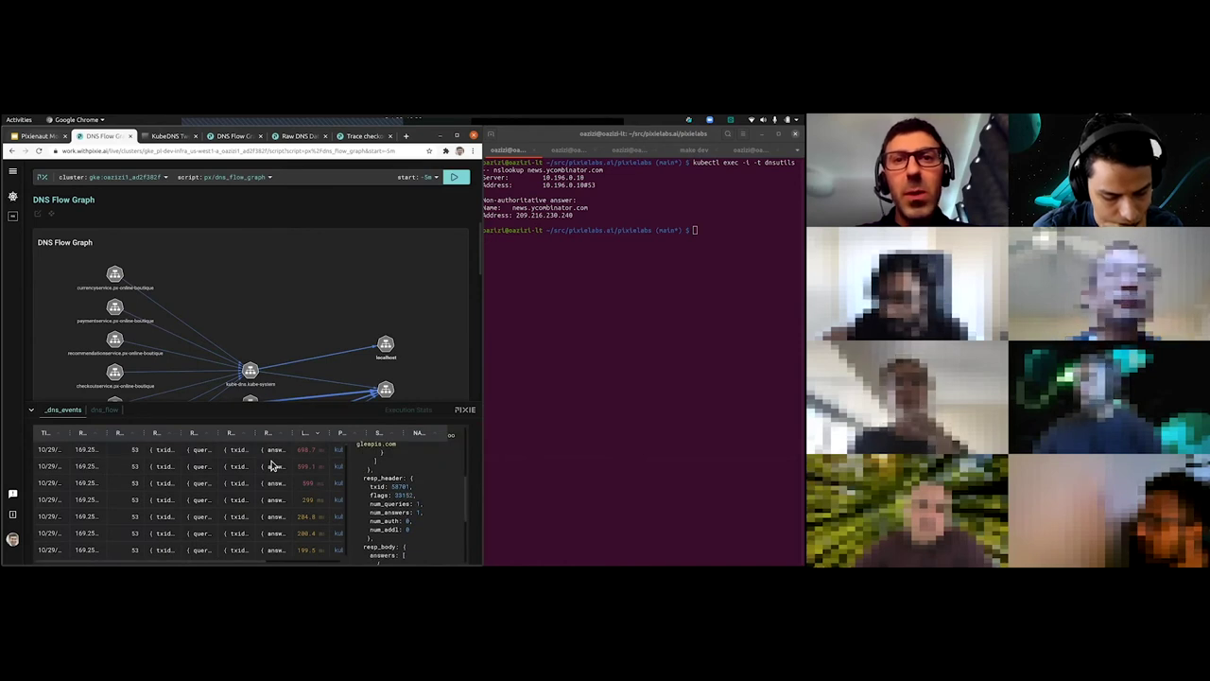
scroll(386, 476, "down", 3)
double_click(386, 476)
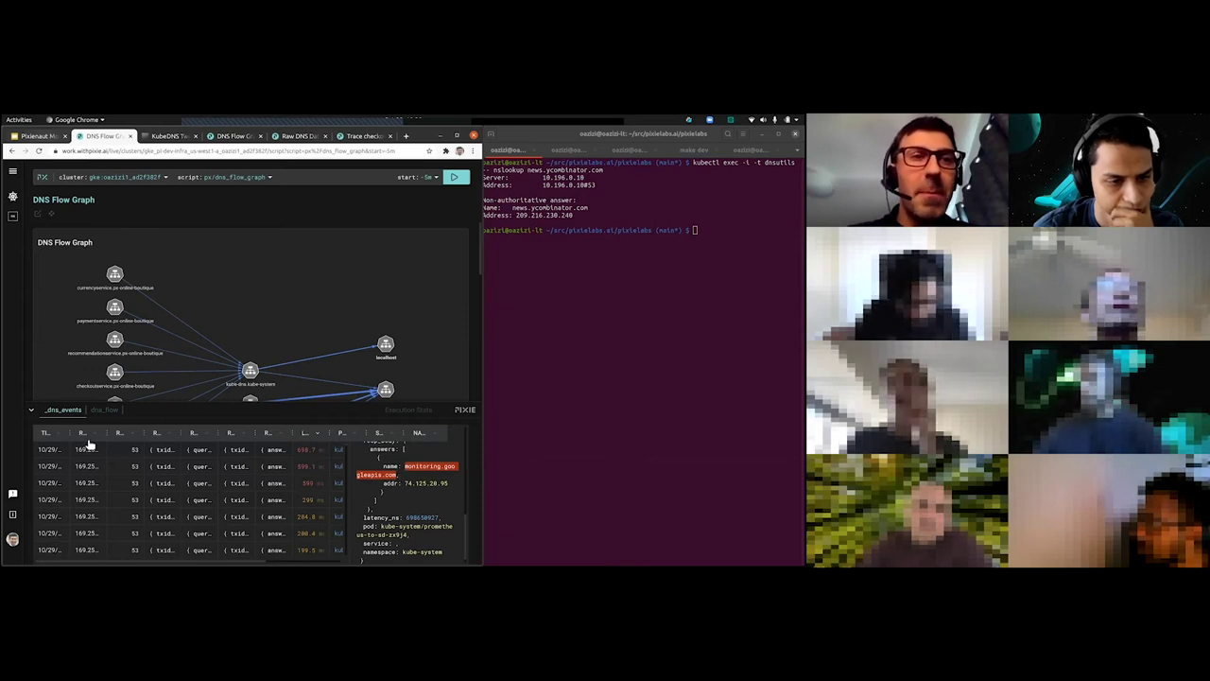
left_click(331, 413)
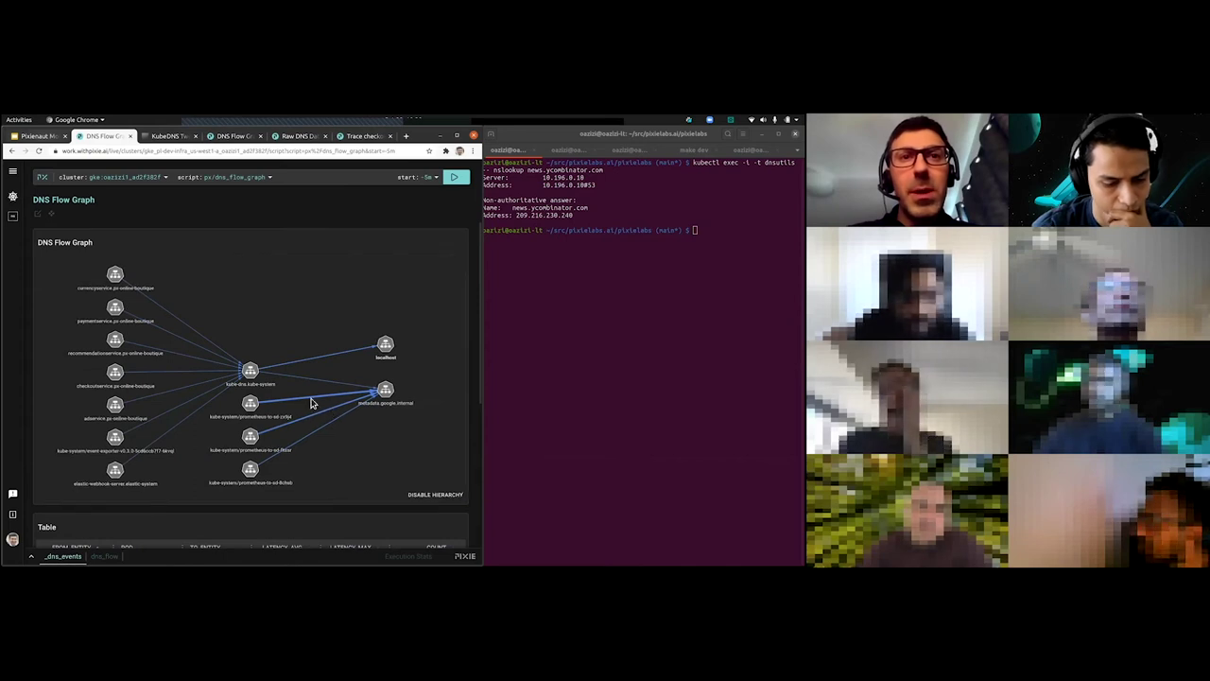
mouse_move(311, 403)
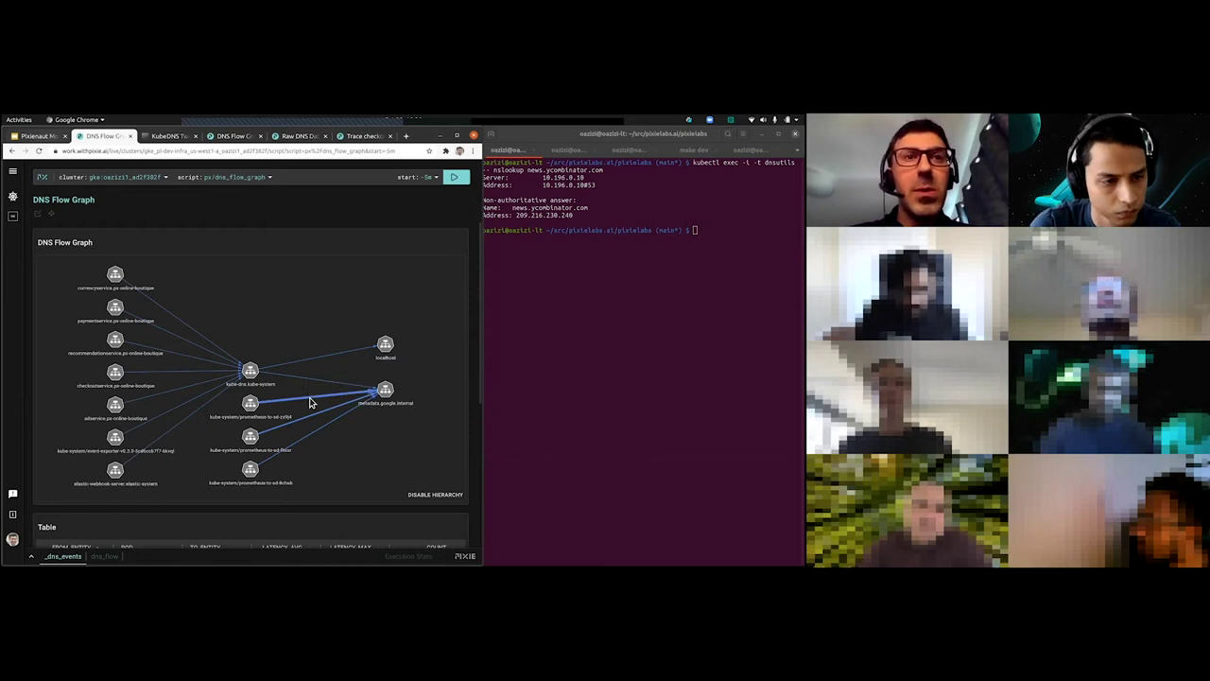
mouse_move(224, 355)
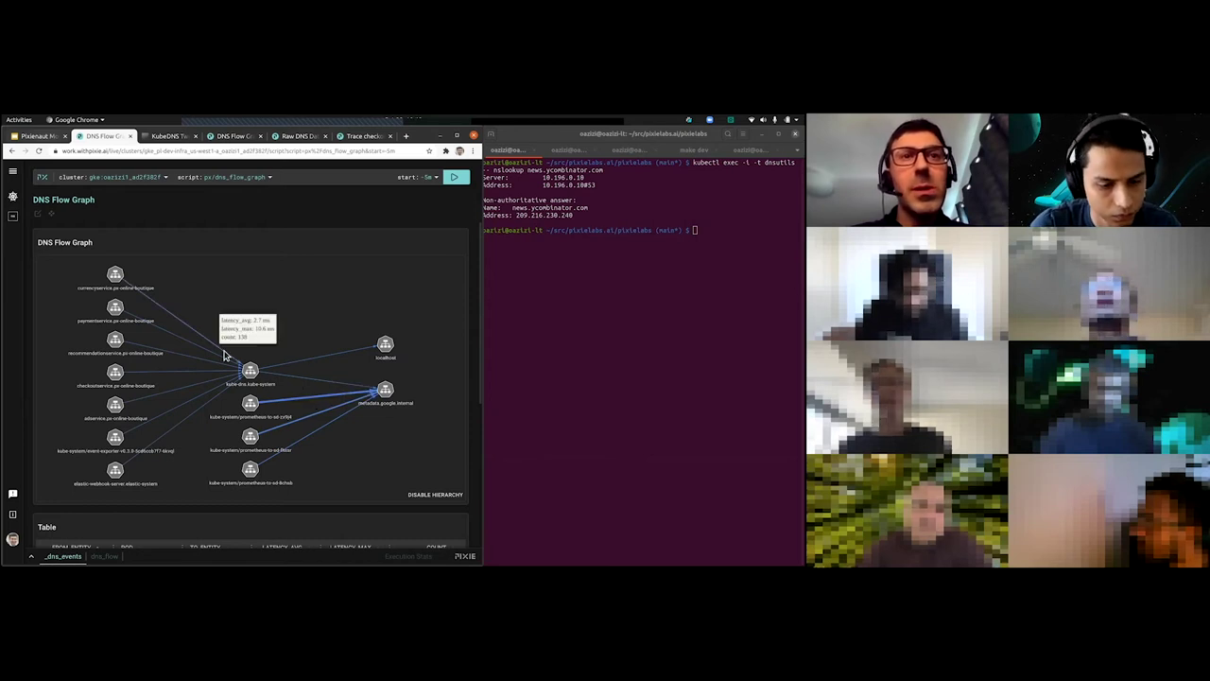
- Filter the script list by 'dns' and load px/dns_data_search
left_click(272, 179)
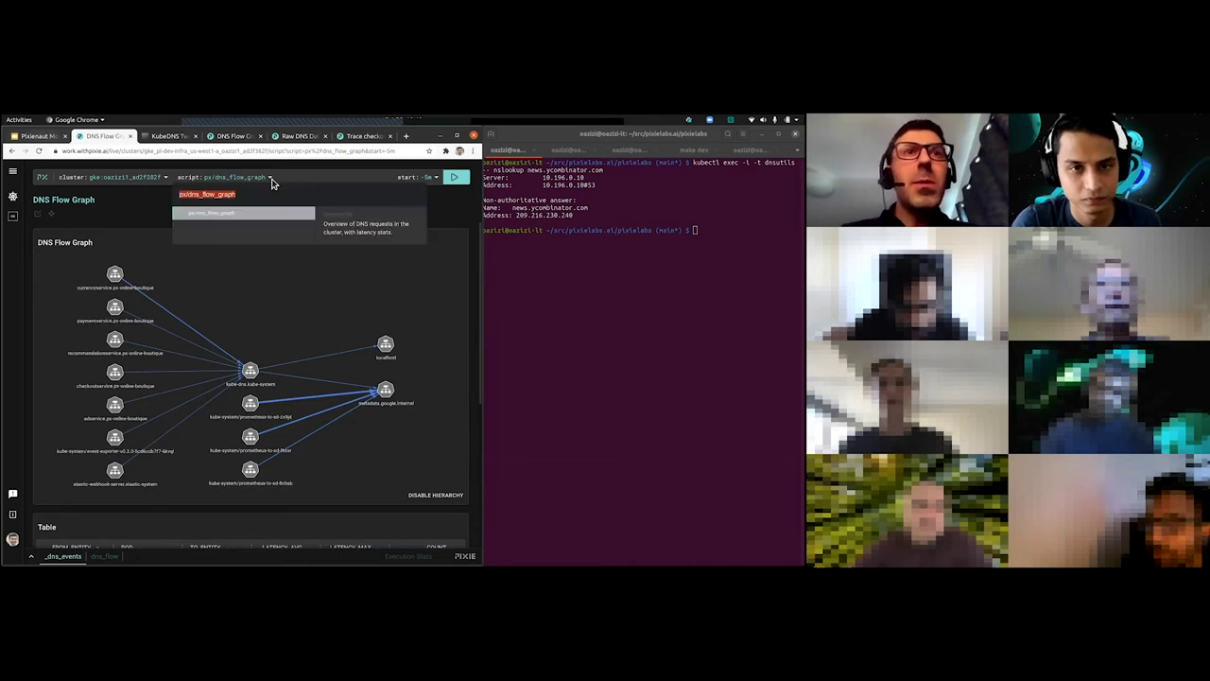
type("dns")
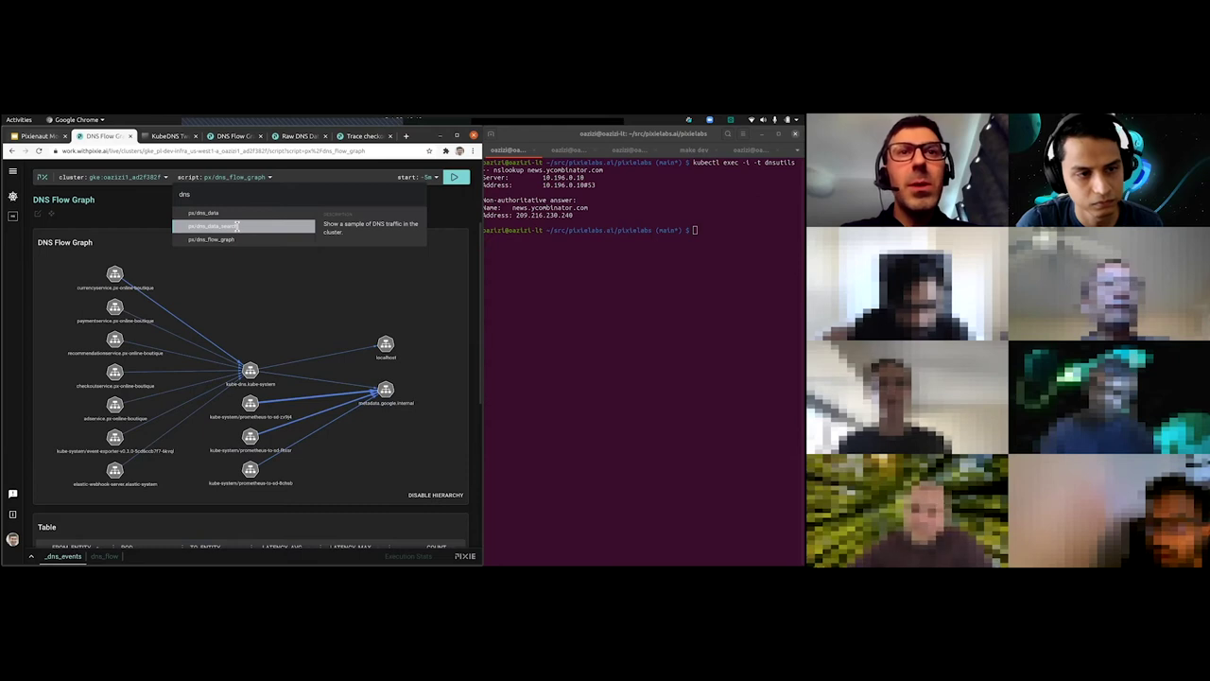
left_click(236, 226)
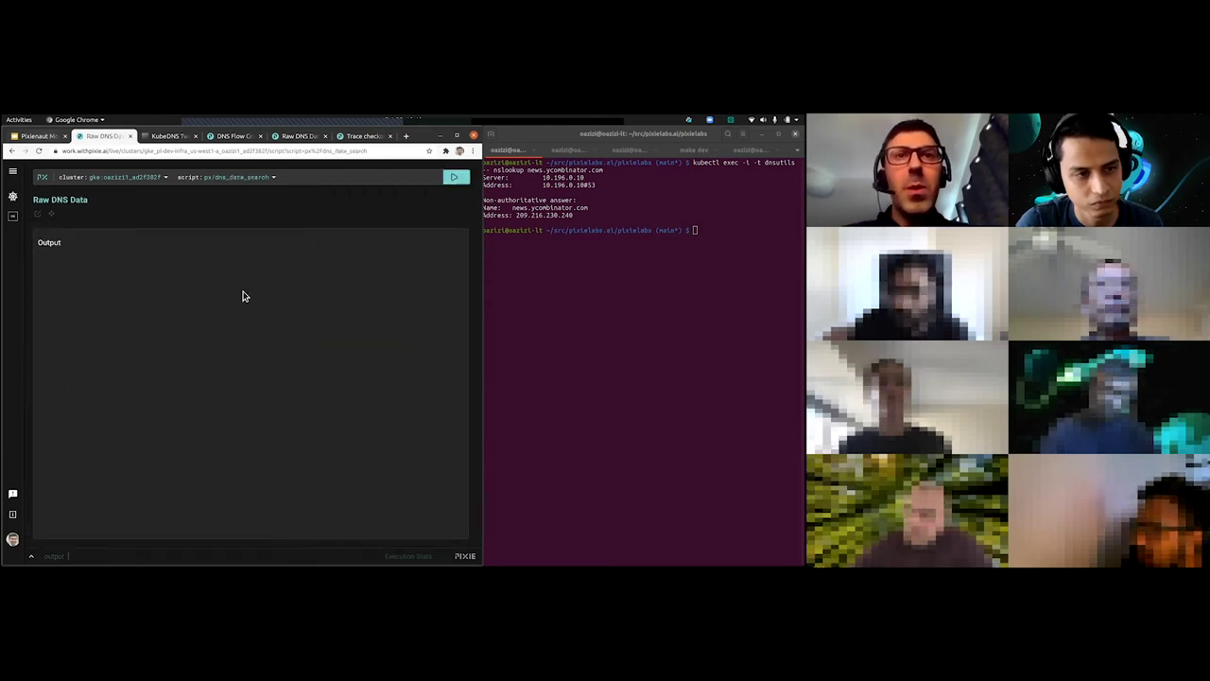
key("ctrl+e")
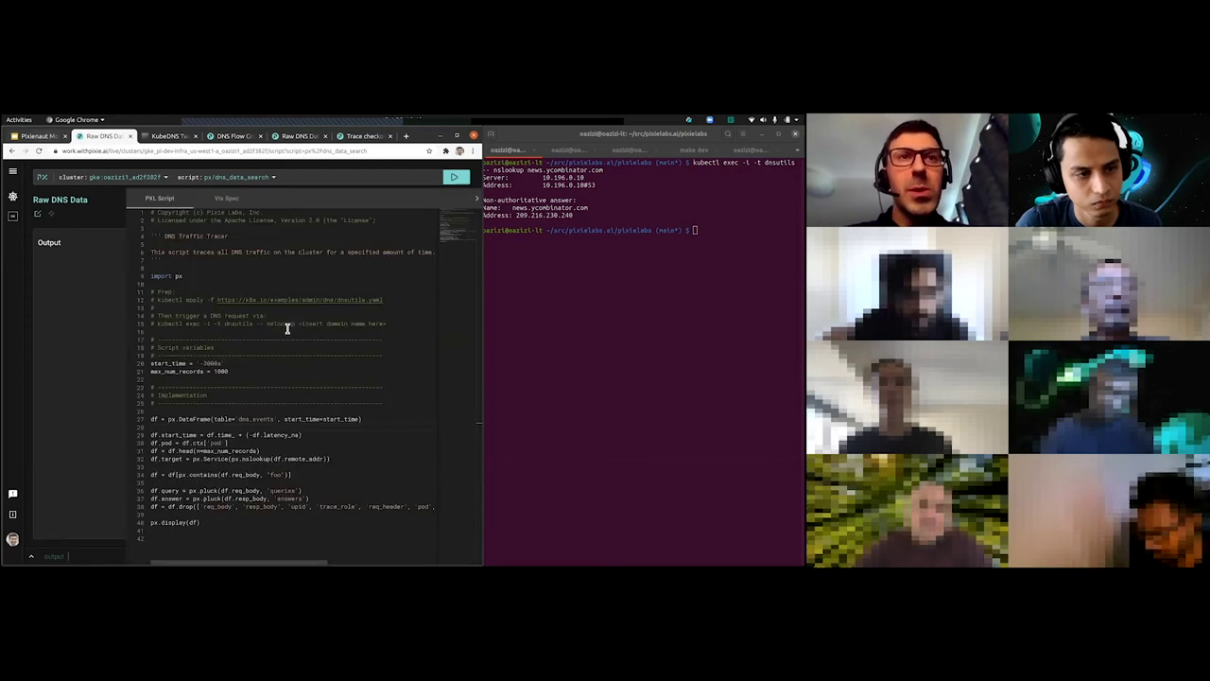
left_click(216, 347)
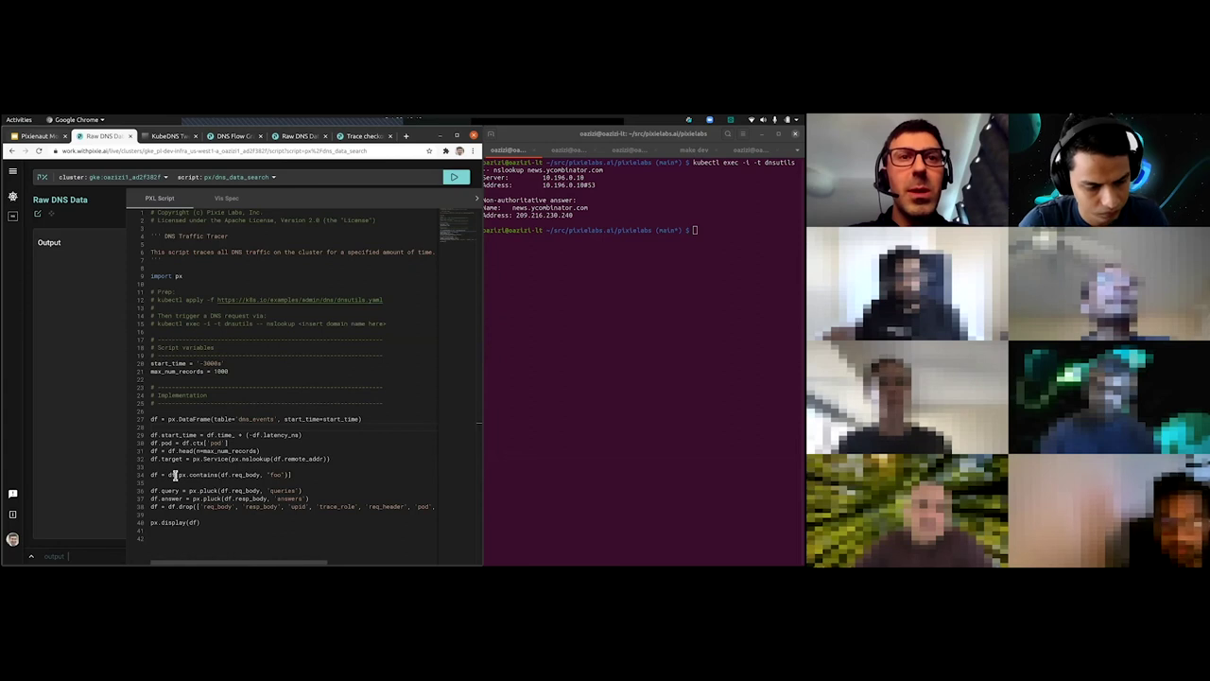
double_click(255, 418)
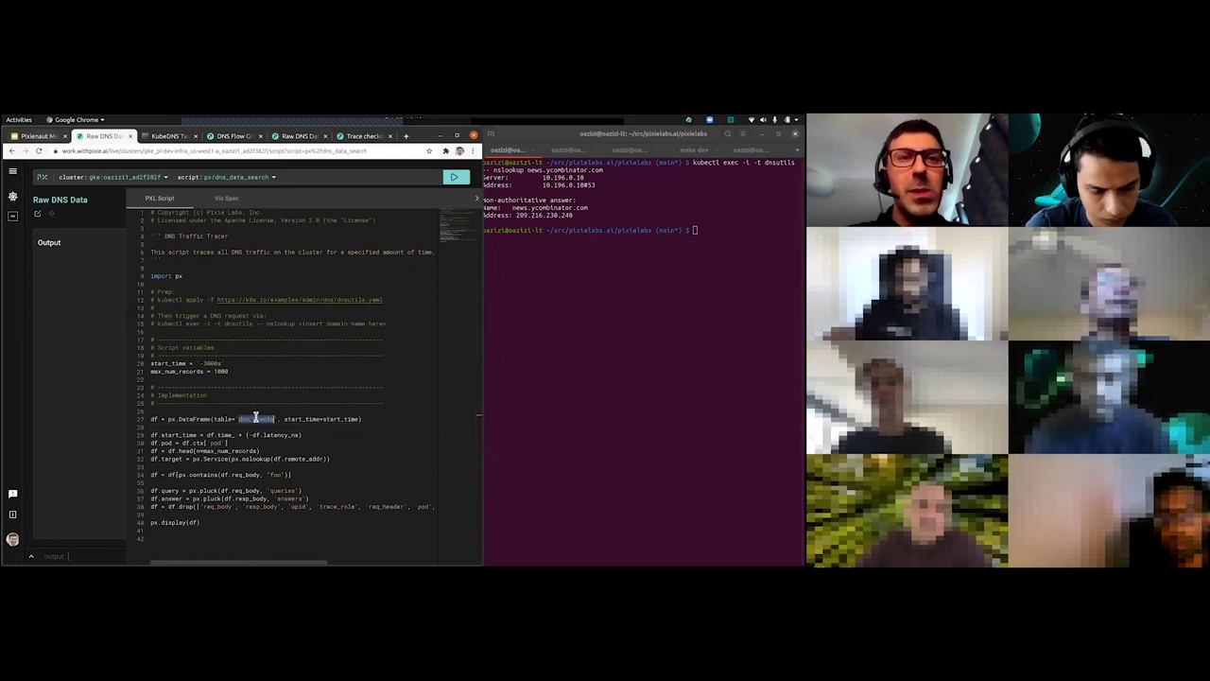
double_click(277, 474)
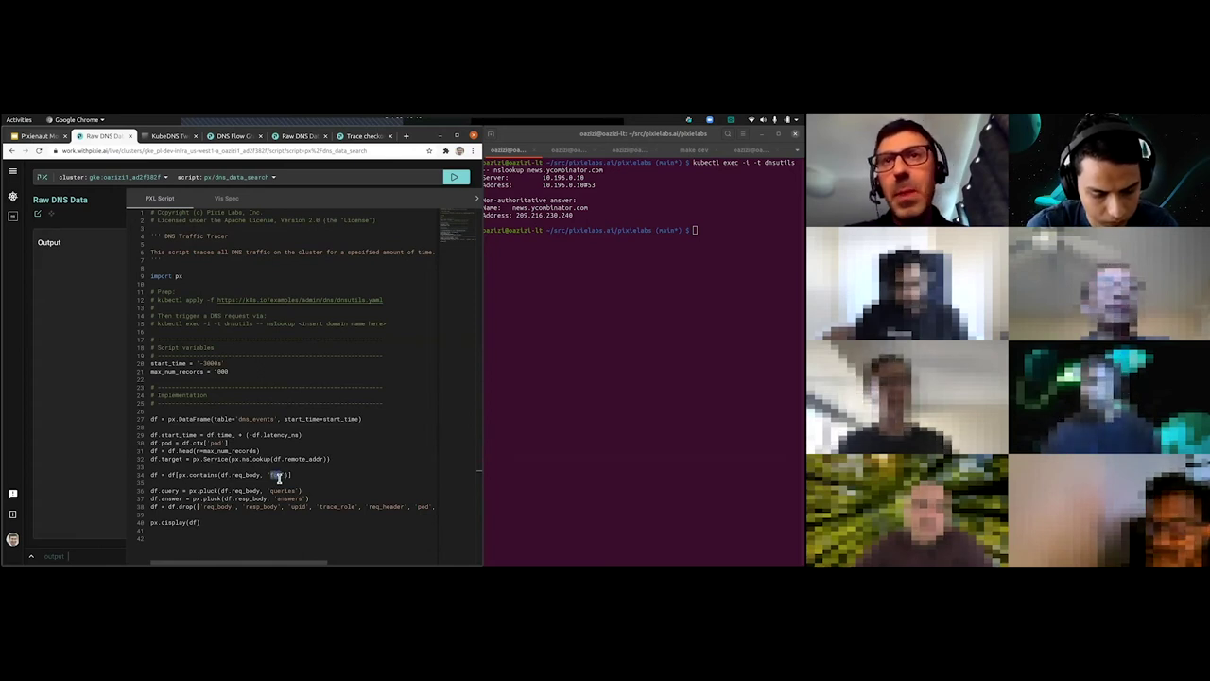
- Rerun the kubectl exec nslookup of news.ycombinator.com, getting 209.216.230.240 again
key("alt+Tab")
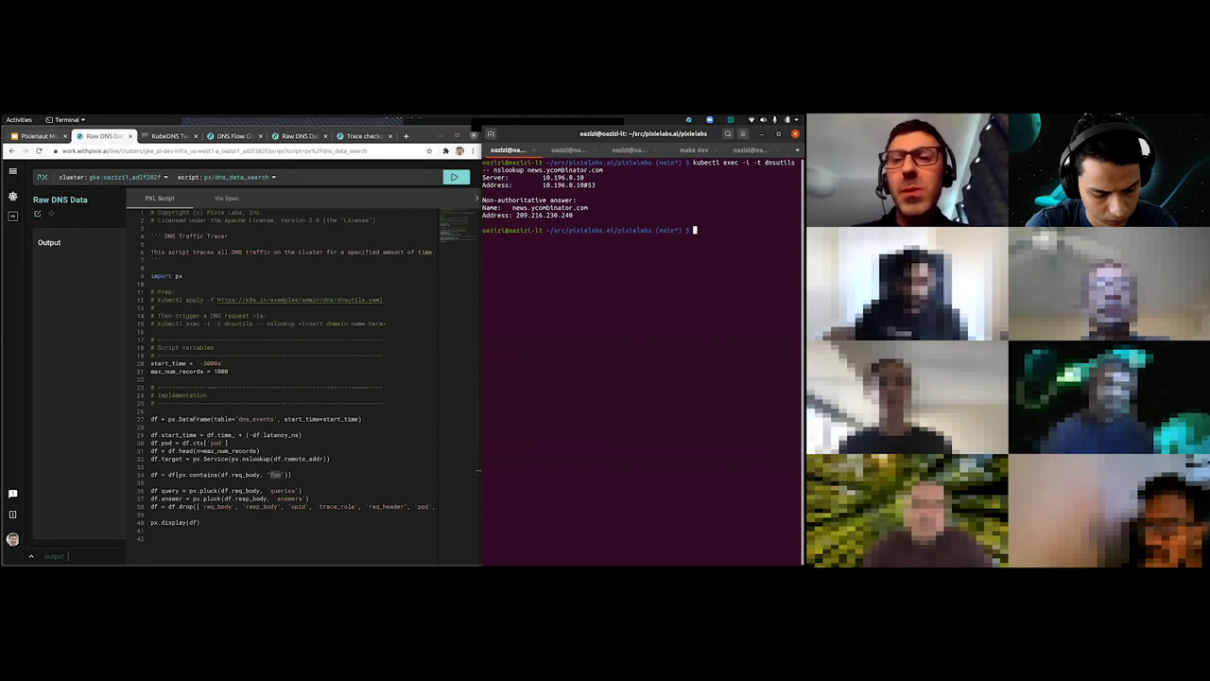
key("Up")
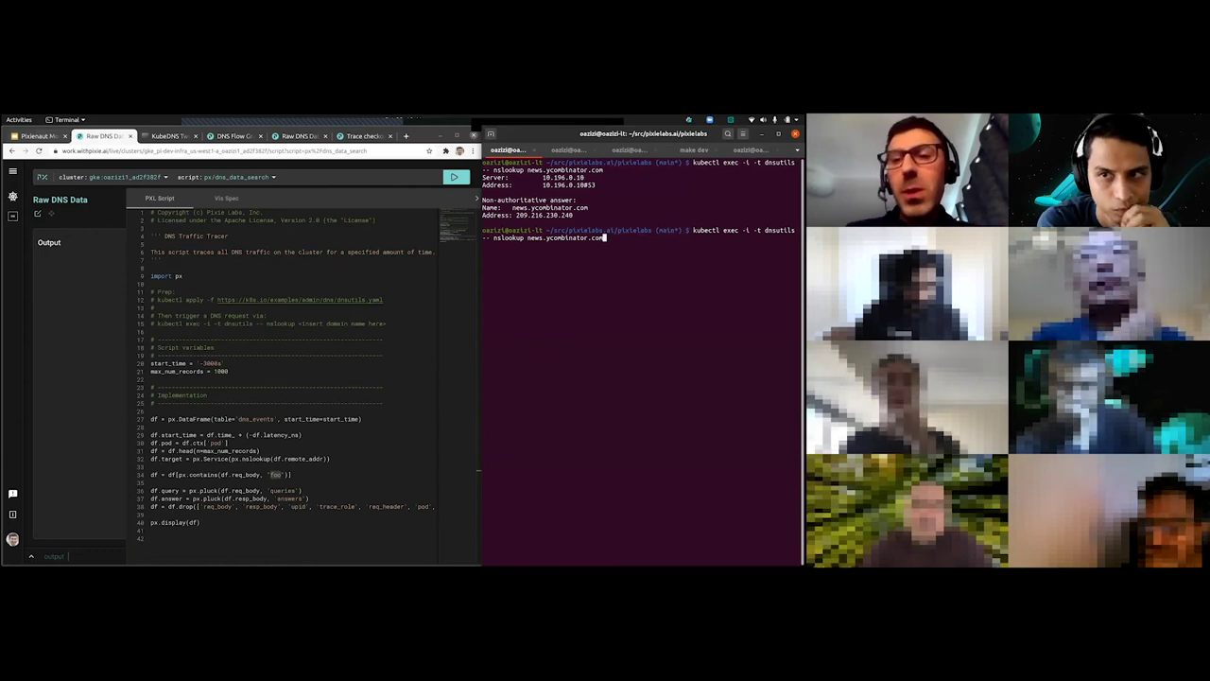
key("Return")
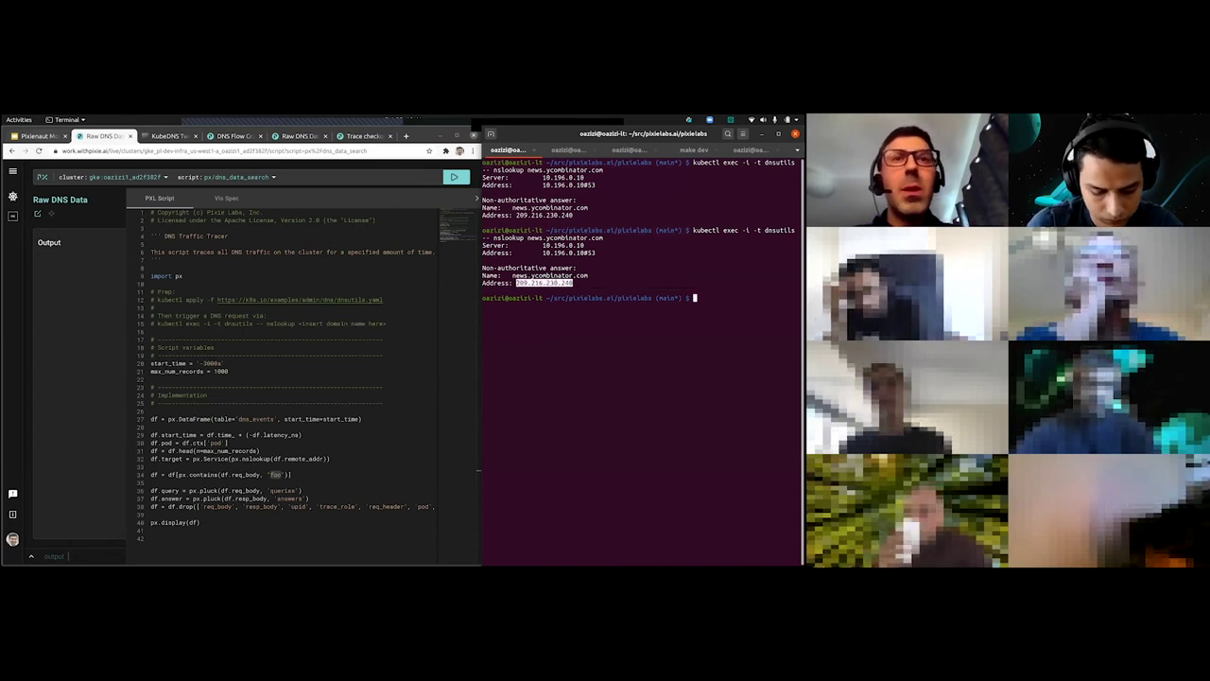
left_click(437, 342)
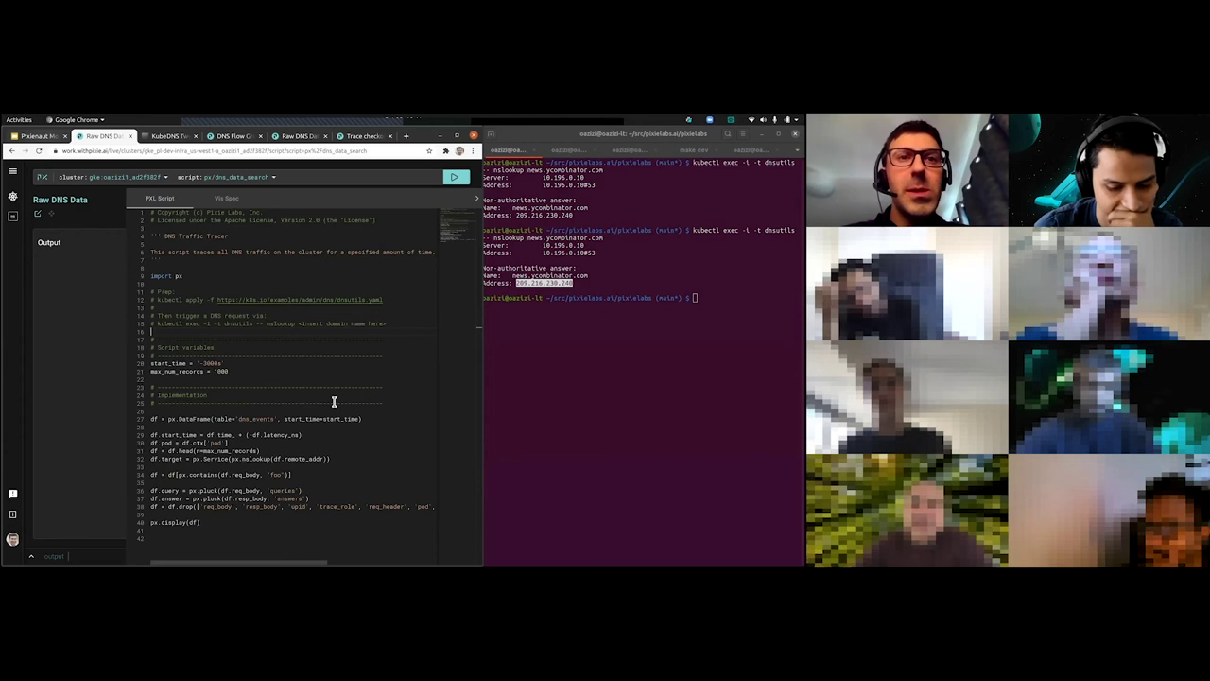
- Replace 'foo' with news.ycombinator.com in the line 34 filter and rerun the script
double_click(276, 475)
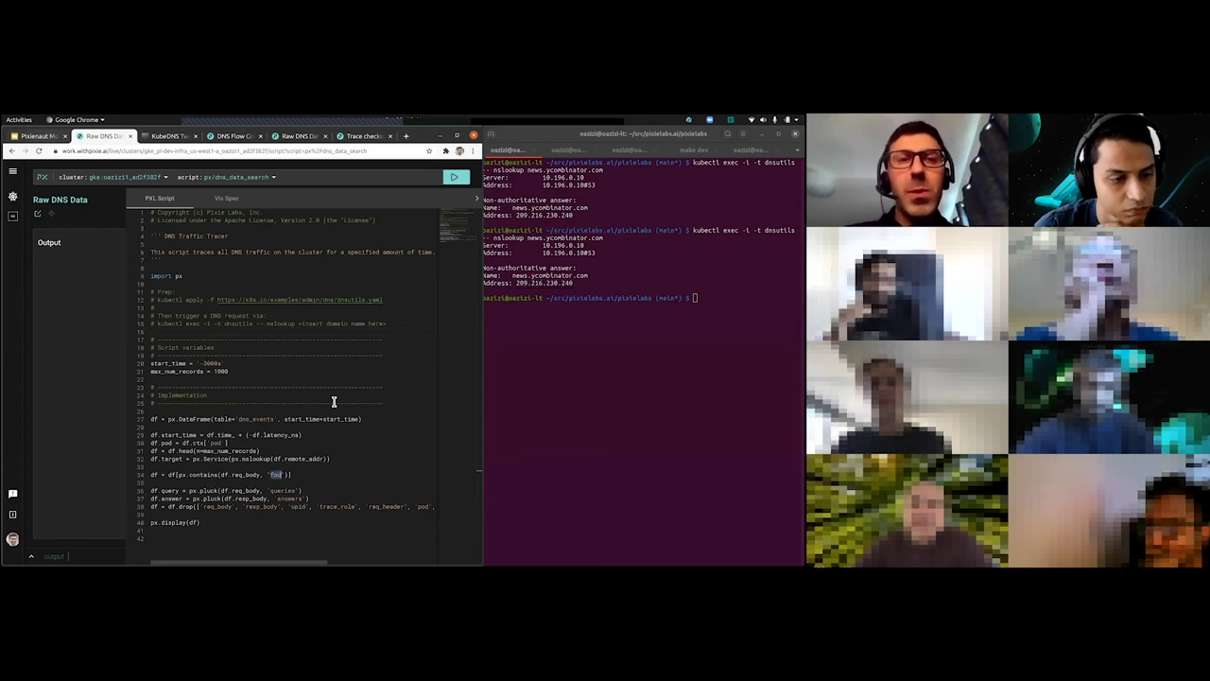
key("BackSpace")
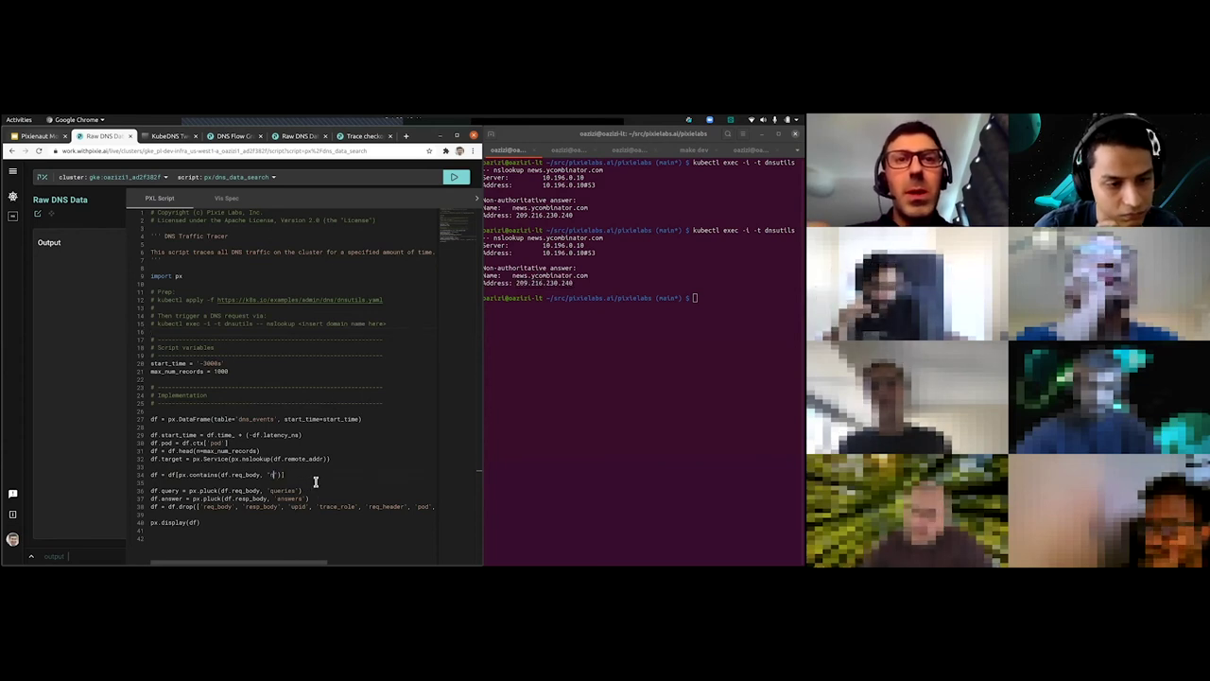
type("news.ycombinator.com")
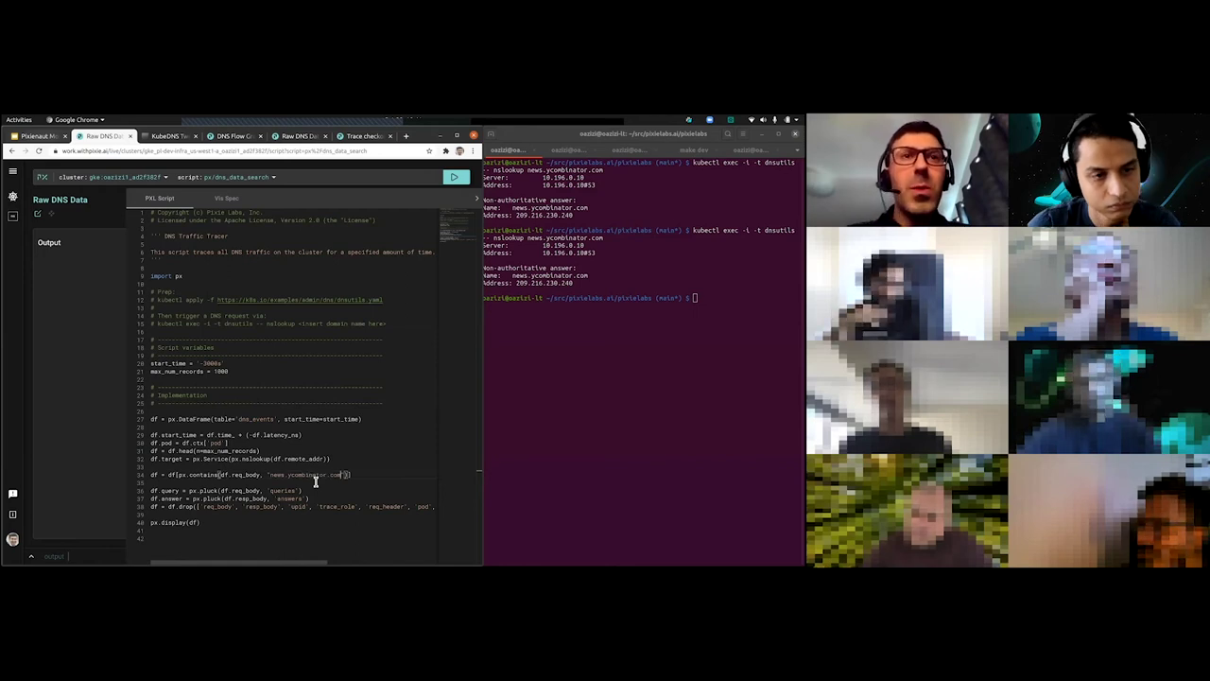
key("ctrl+Return")
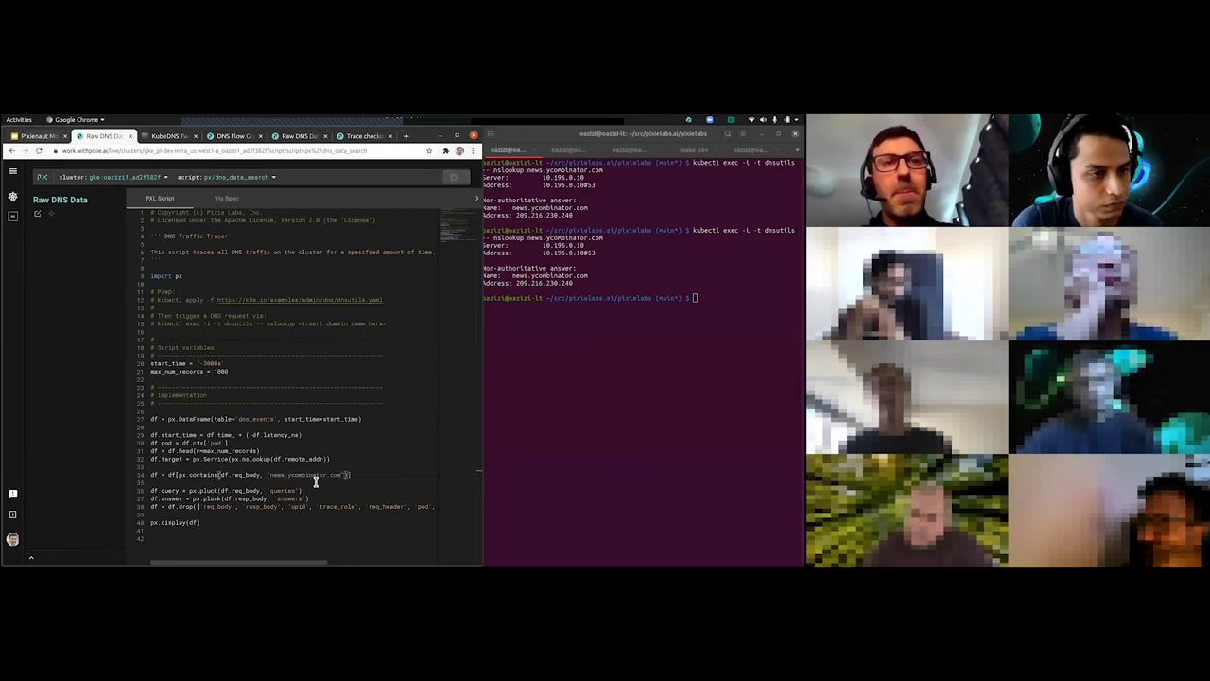
left_click(314, 438)
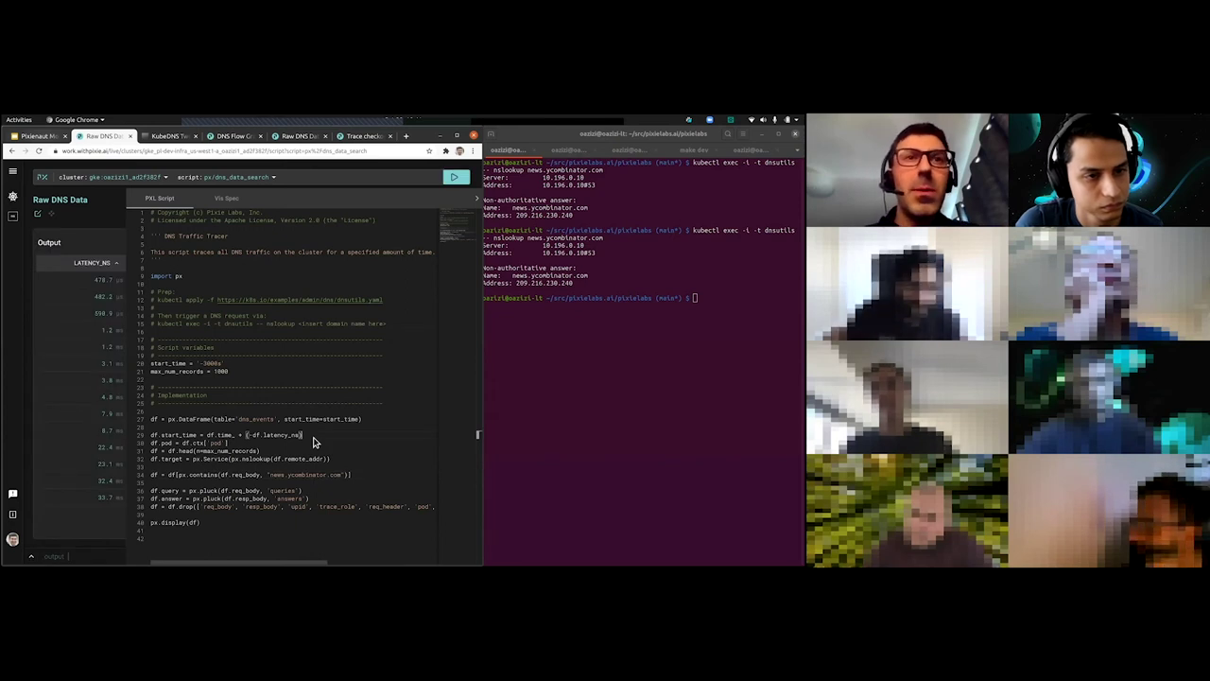
- Hide the script editor and sort the Raw DNS Data results by START_TIME ascending
key("ctrl+e")
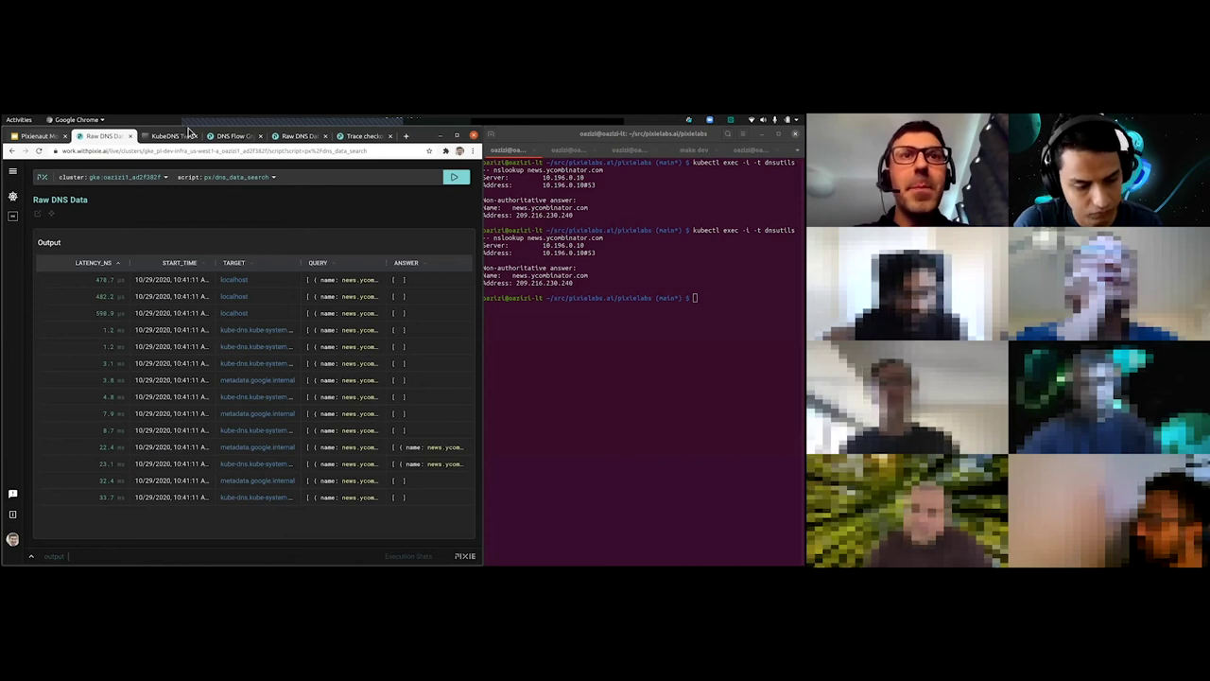
left_click(188, 265)
left_click(188, 266)
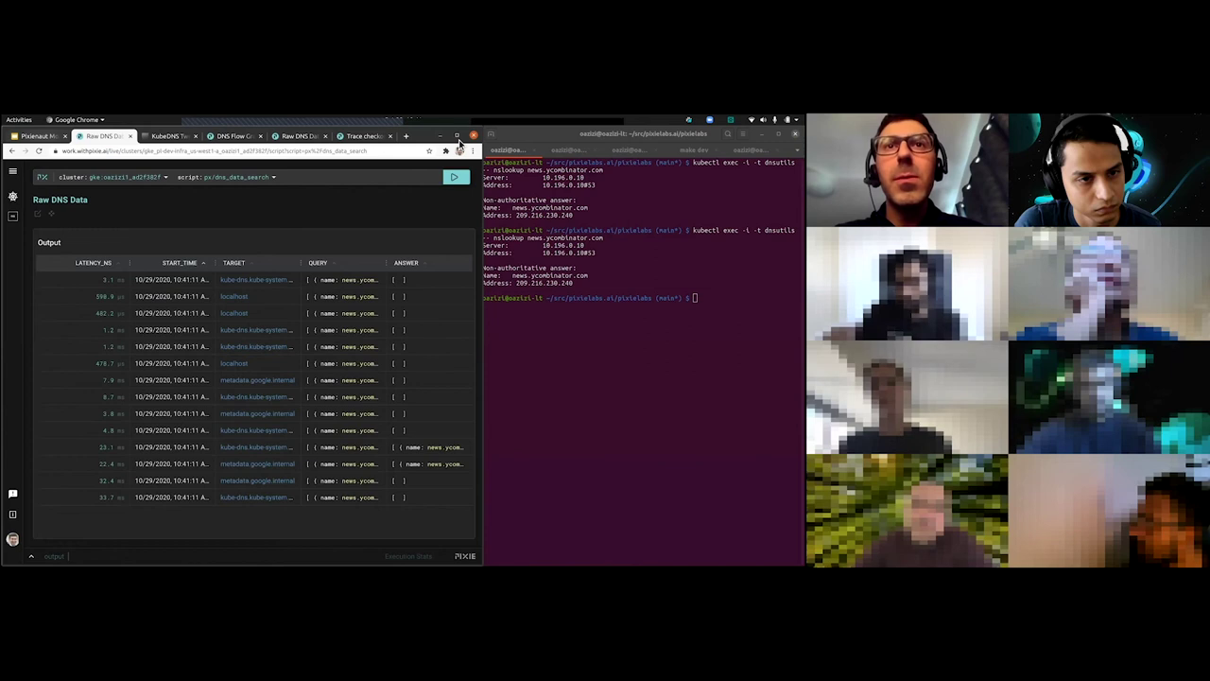
key("super+Up")
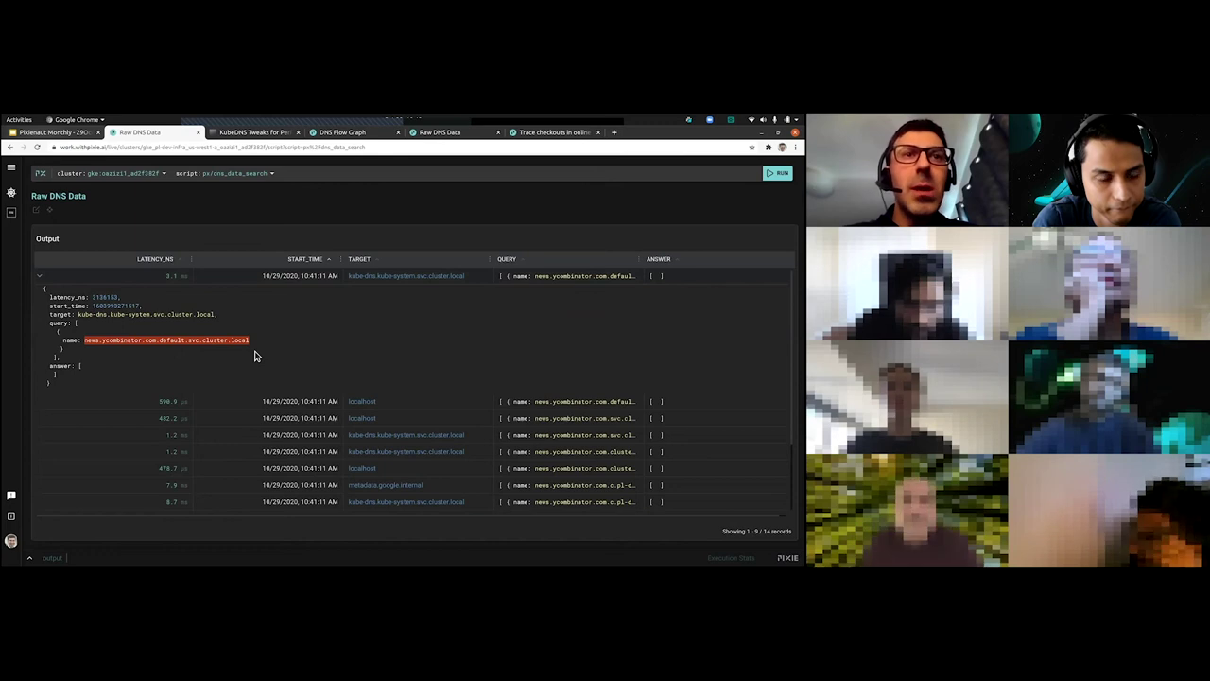
- Highlight news.ycombinator.com in the expanded query name, then collapse the first record
left_click(365, 306)
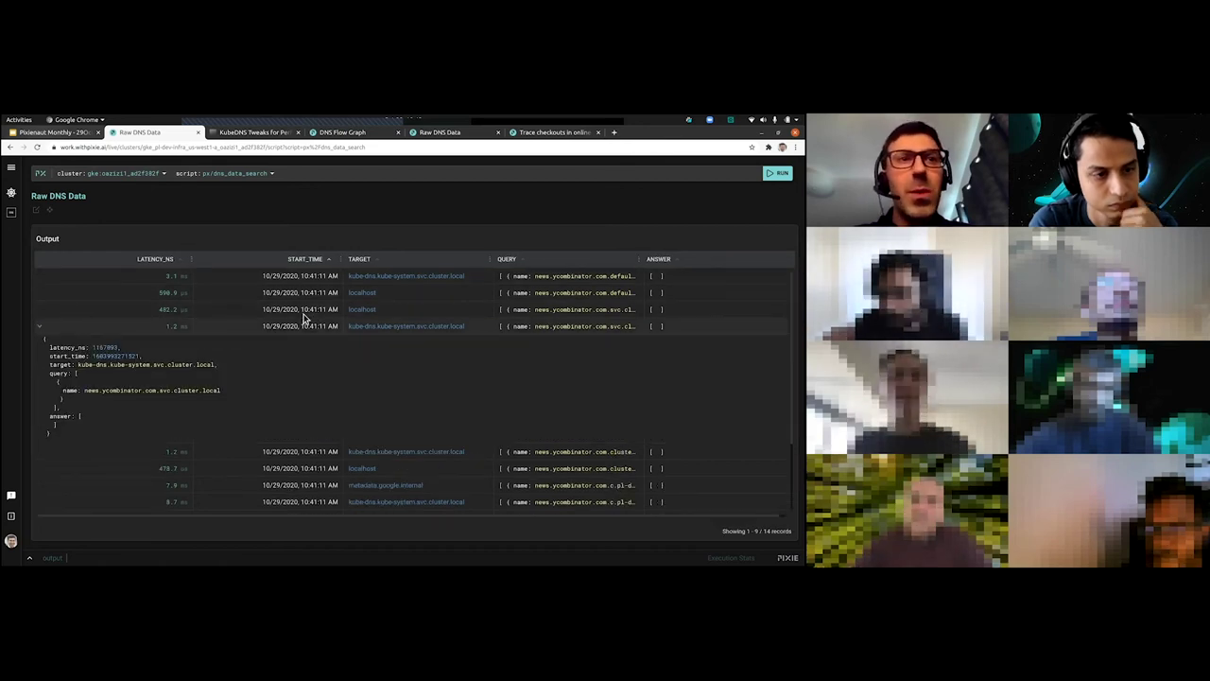
double_click(93, 391)
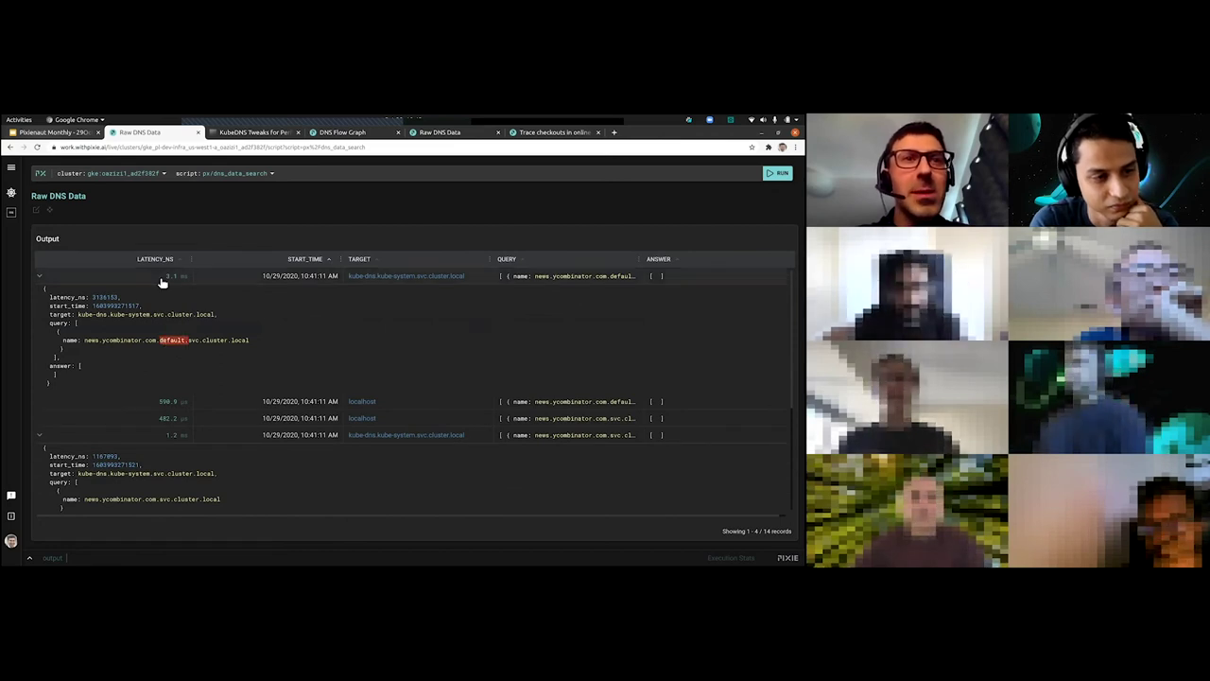
left_click(163, 280)
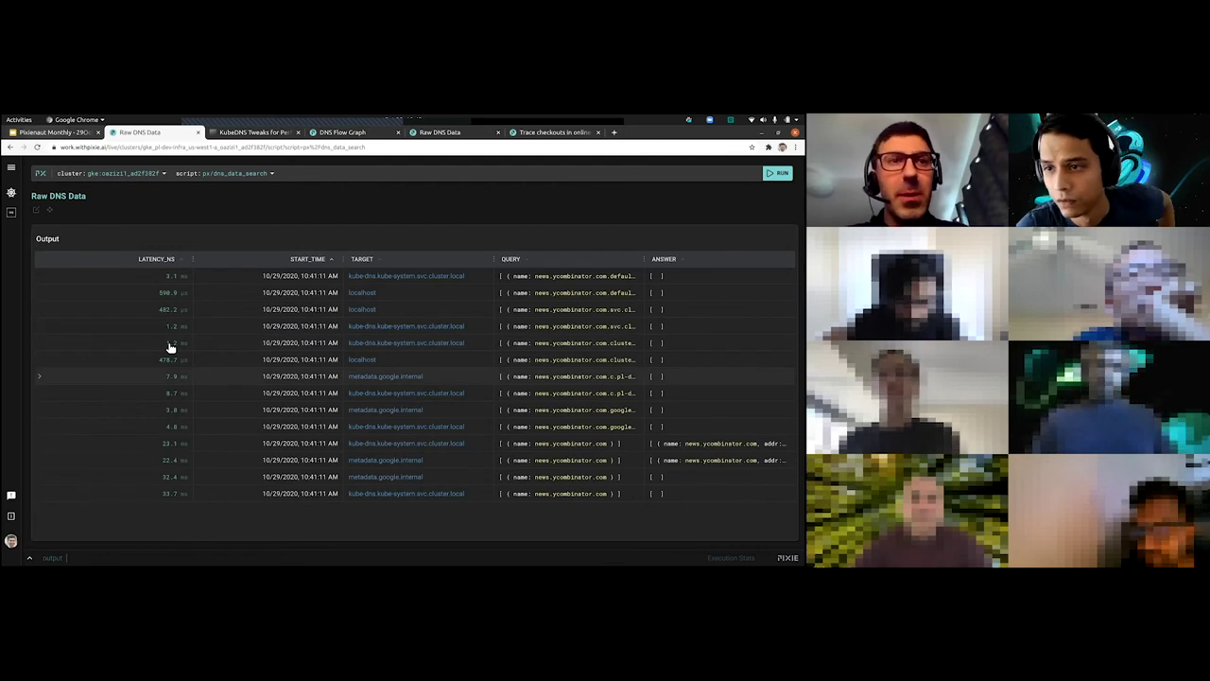
- Read the 7.9 ms metadata.google.internal record's query name, collapse the expanded records, and scroll down
left_click(172, 377)
left_click_drag(84, 441, 201, 442)
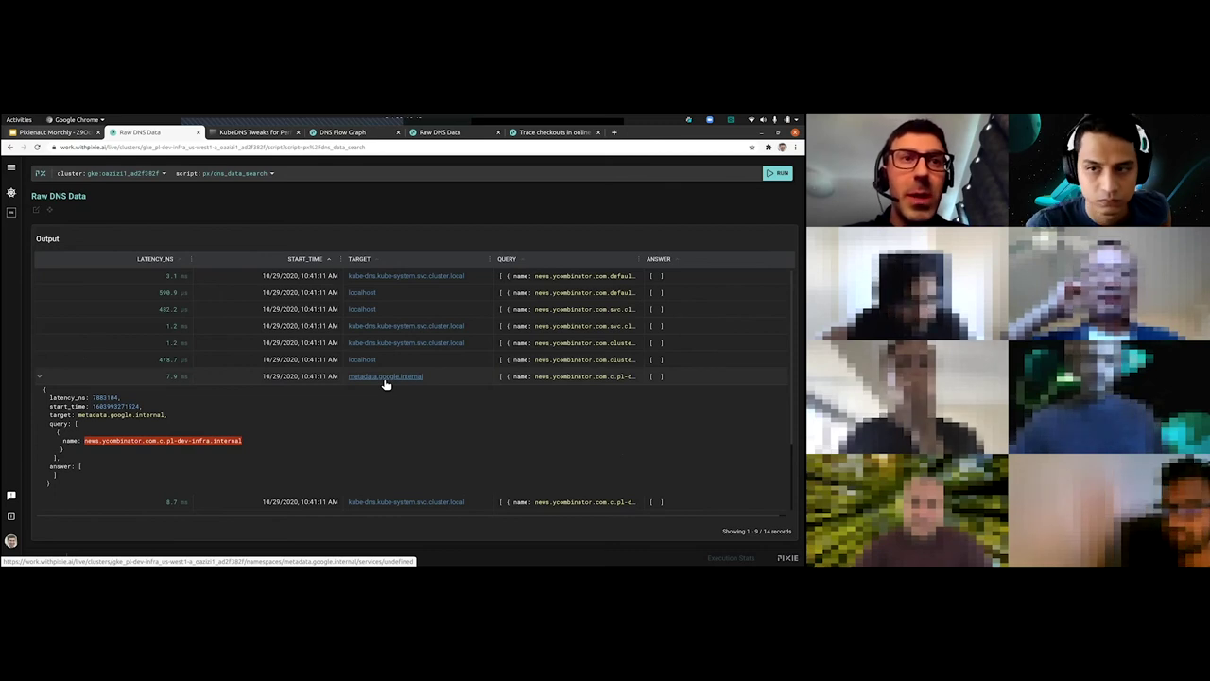
left_click(162, 387)
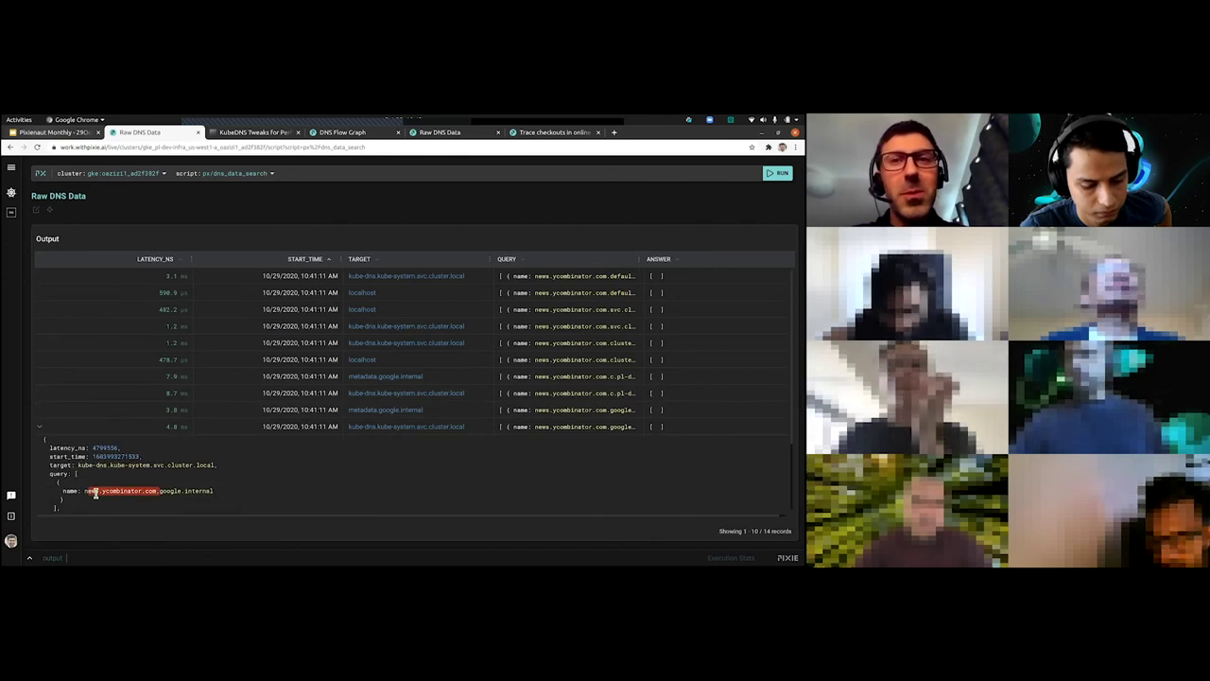
key("shift+End")
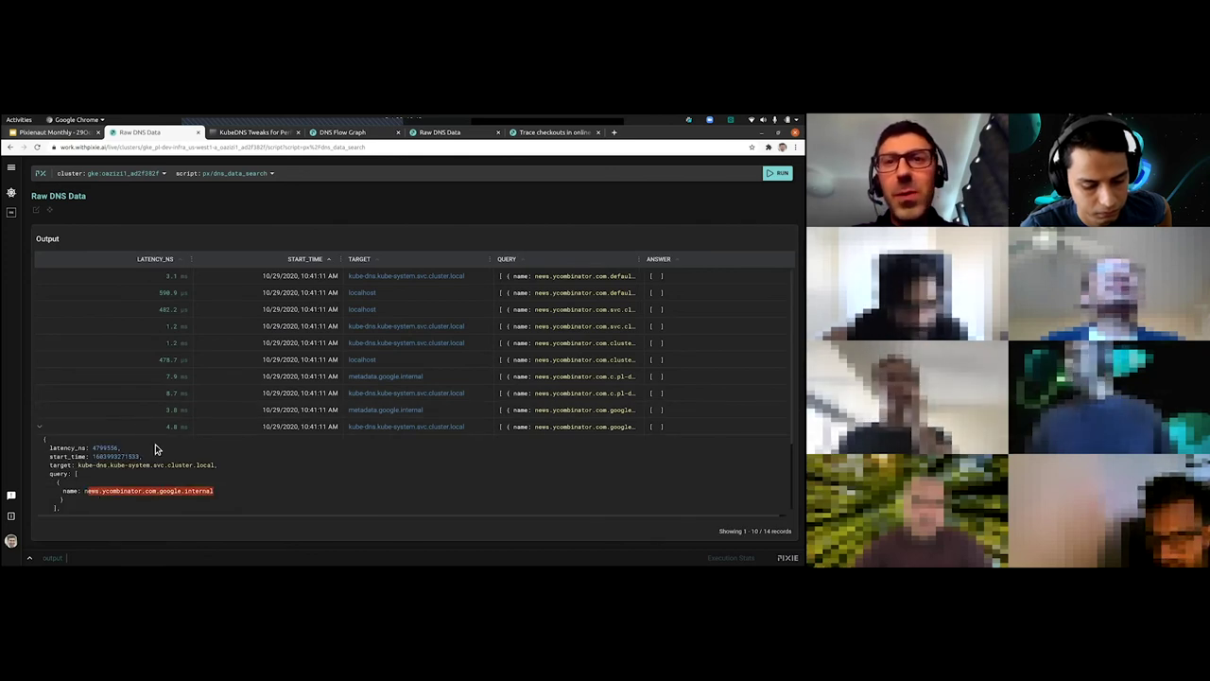
left_click(157, 449)
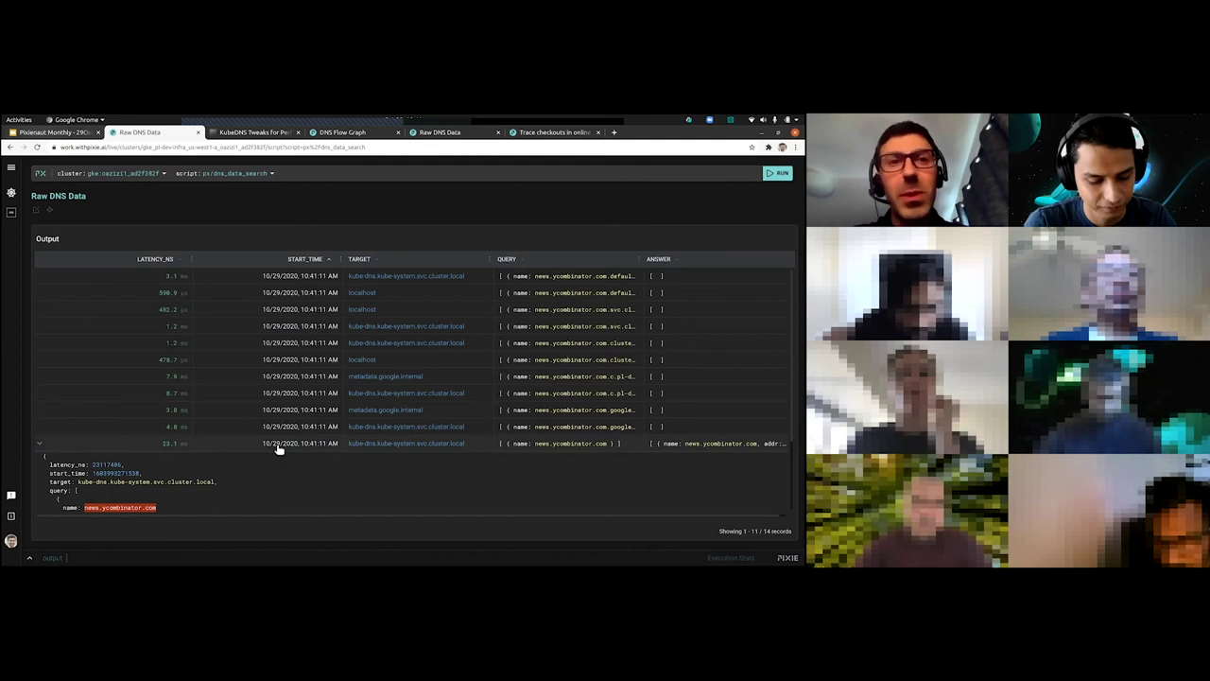
scroll(181, 489, "down", 2)
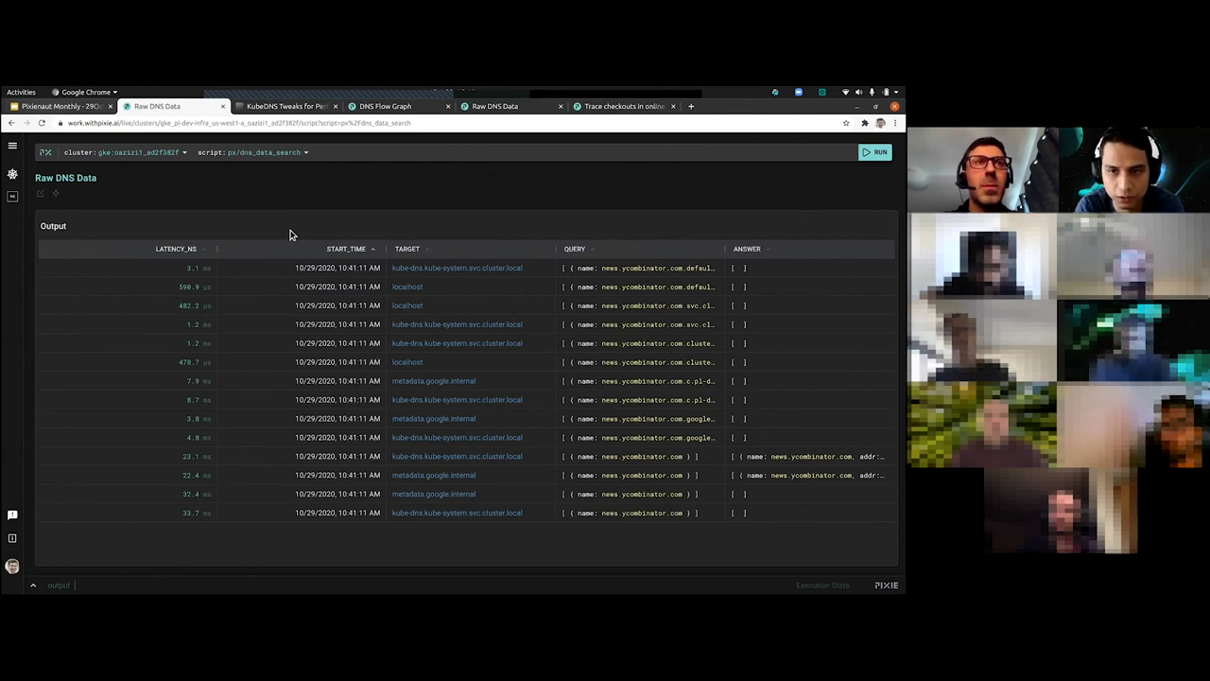
left_click(66, 106)
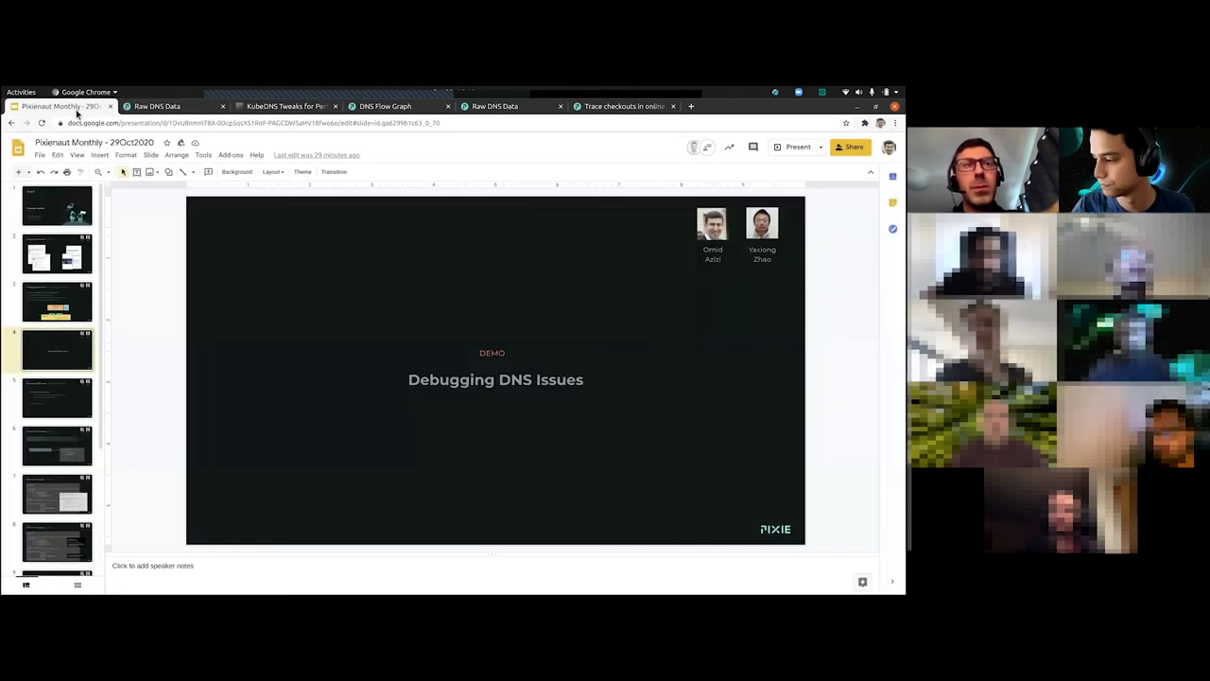
key("ctrl+F5")
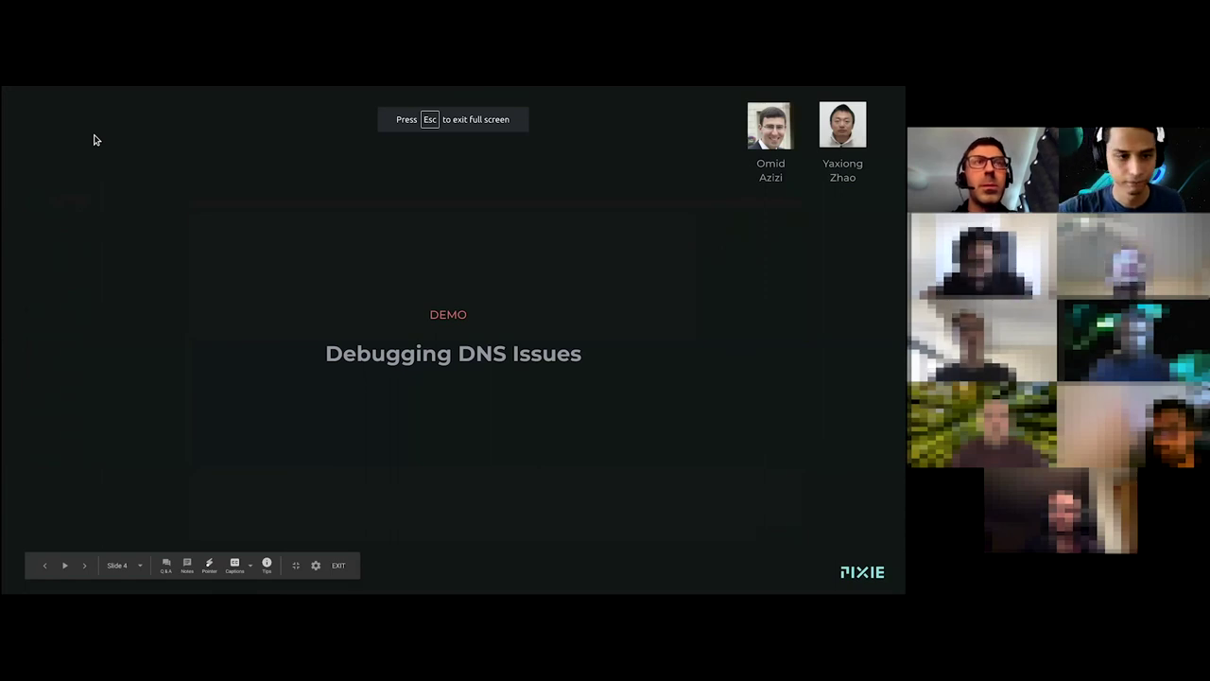
key("Escape")
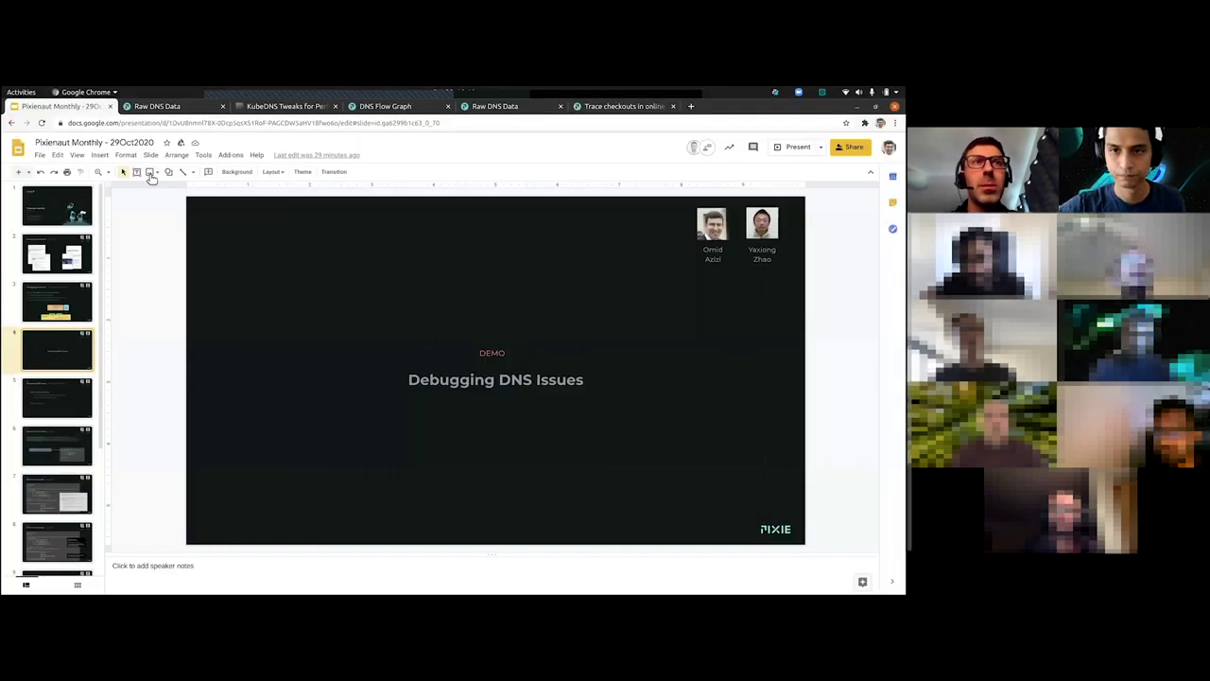
key("ctrl+Tab")
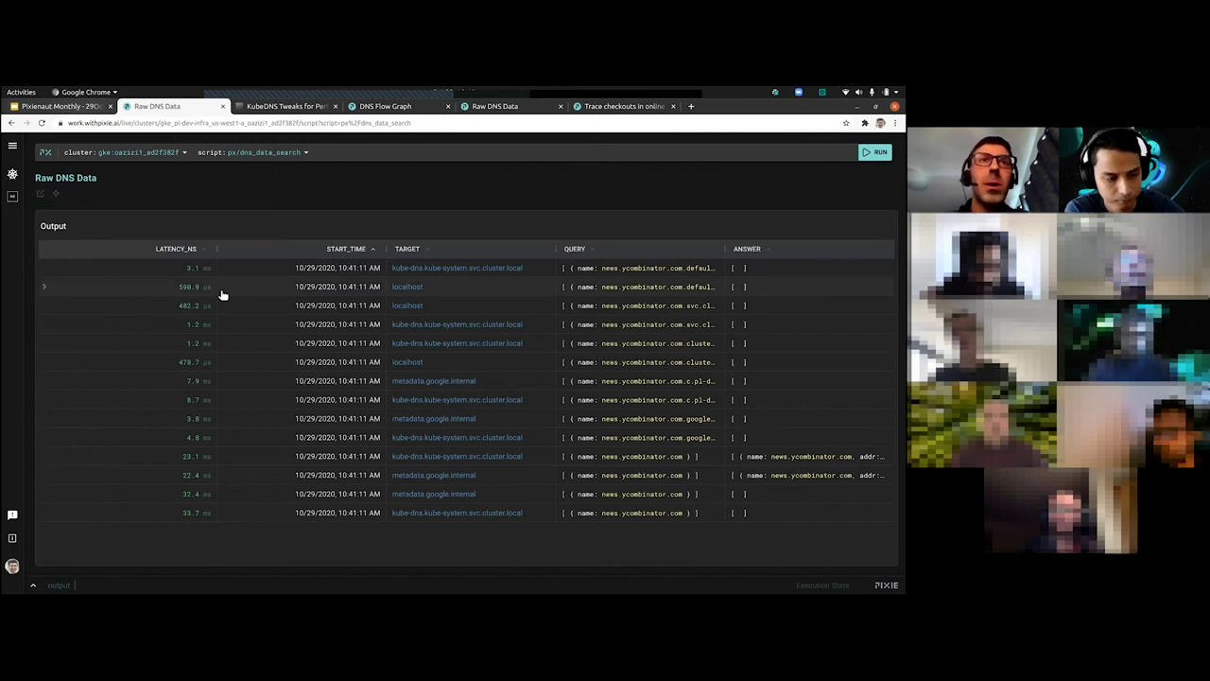
- Switch the running script to px/dns_flow_graph
left_click(308, 154)
type("dns_")
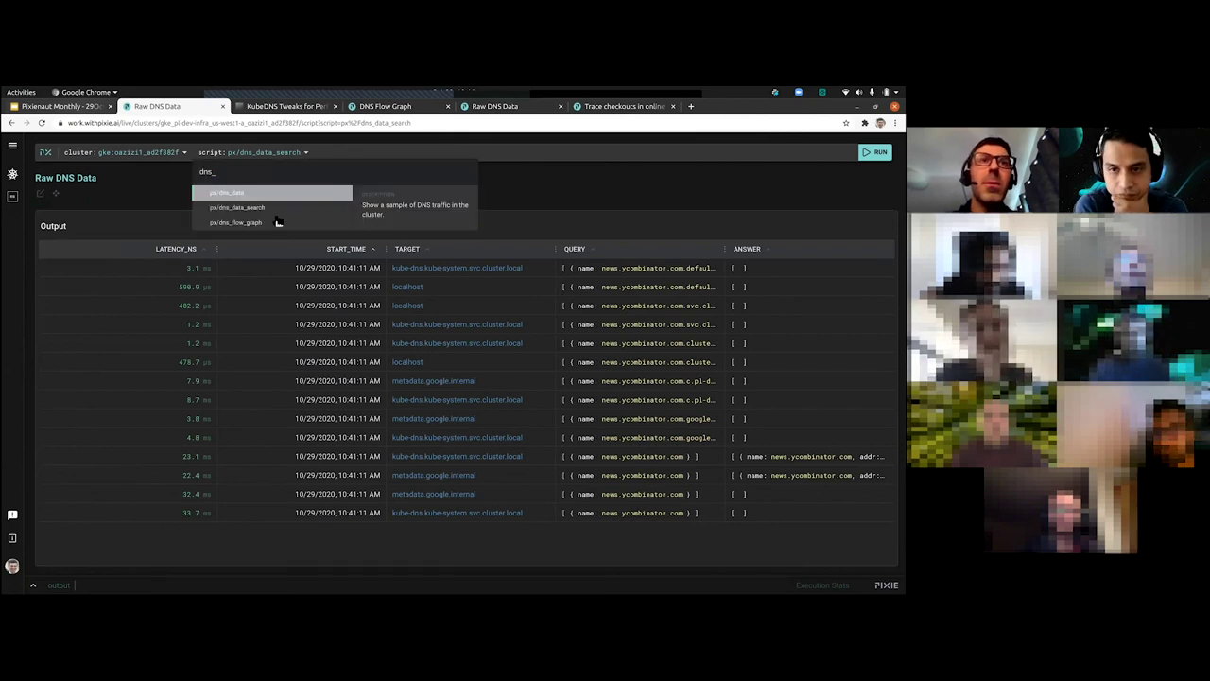
left_click(276, 222)
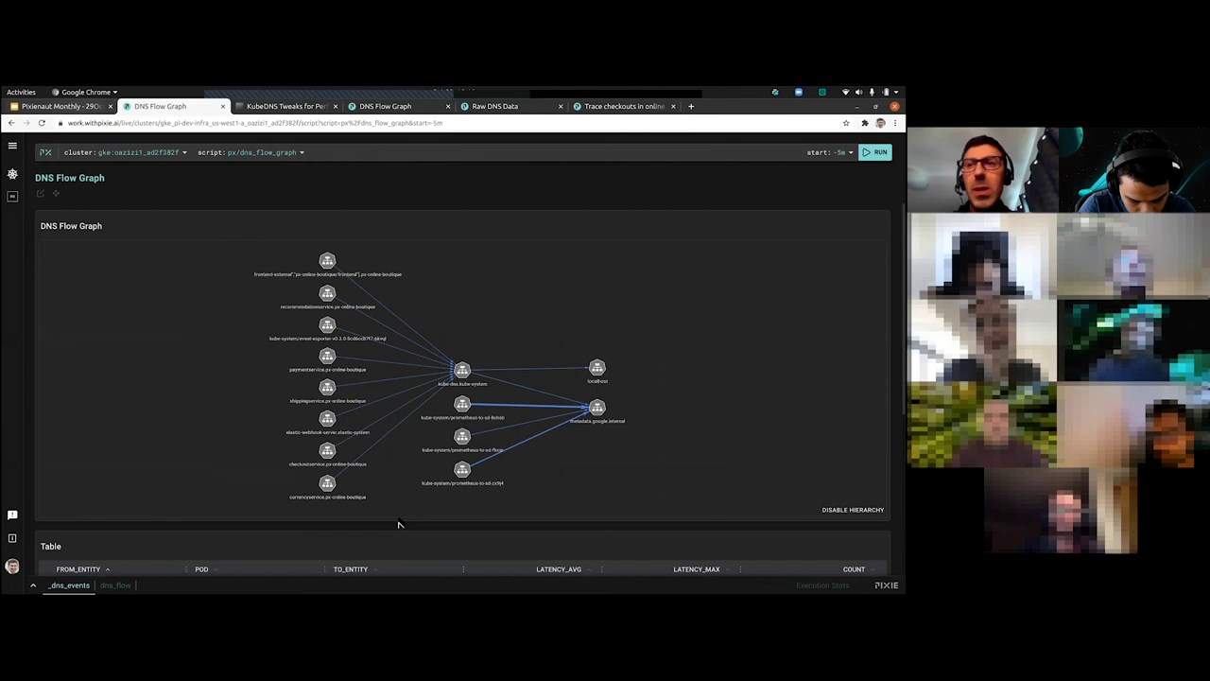
- Scroll through the full _dns_events table in the data drawer, then collapse the drawer
key("ctrl+d")
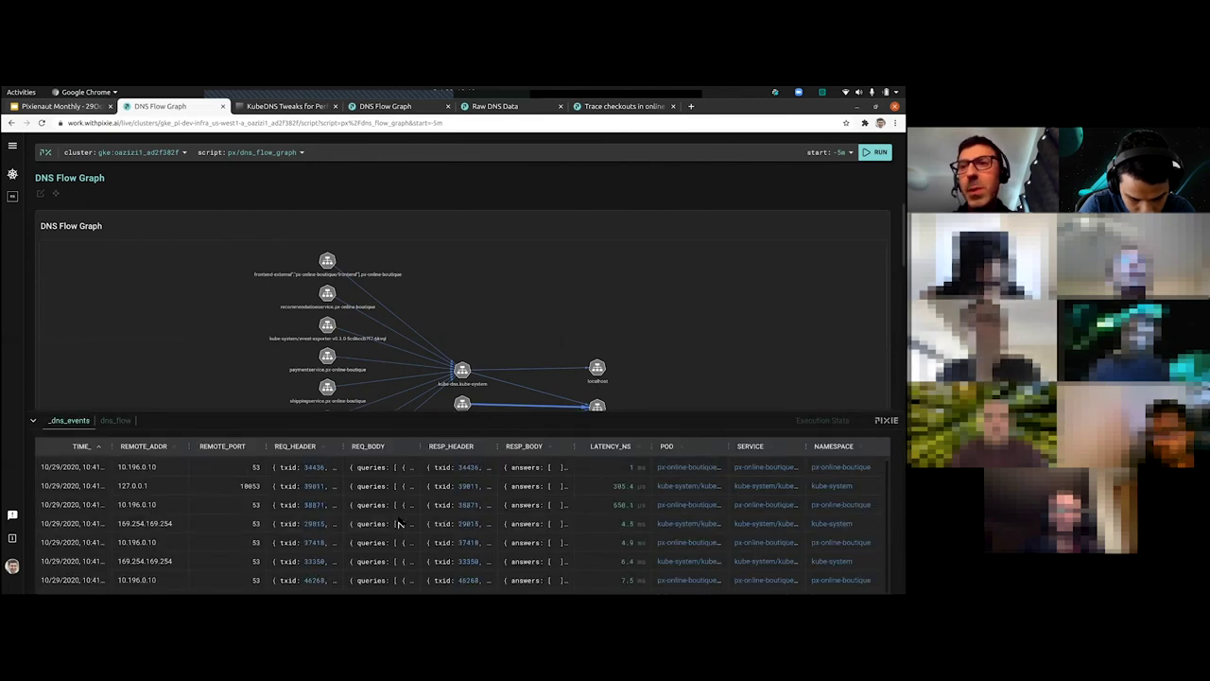
scroll(398, 523, "down", 1)
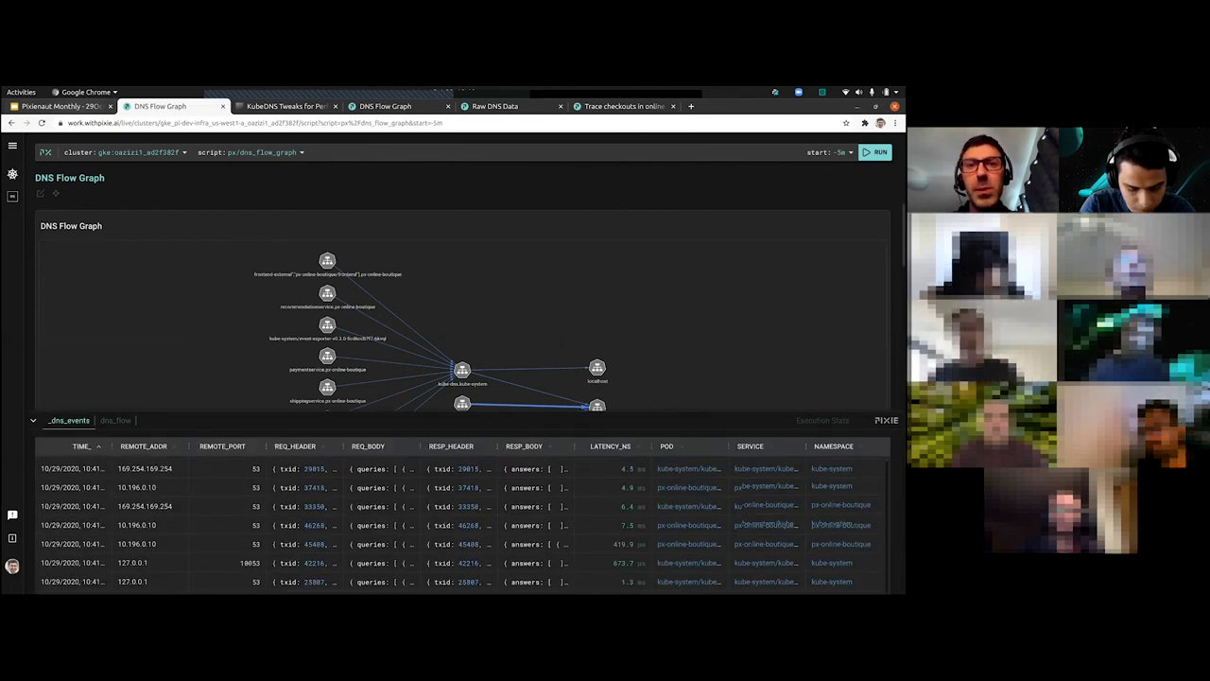
scroll(477, 549, "down", 3)
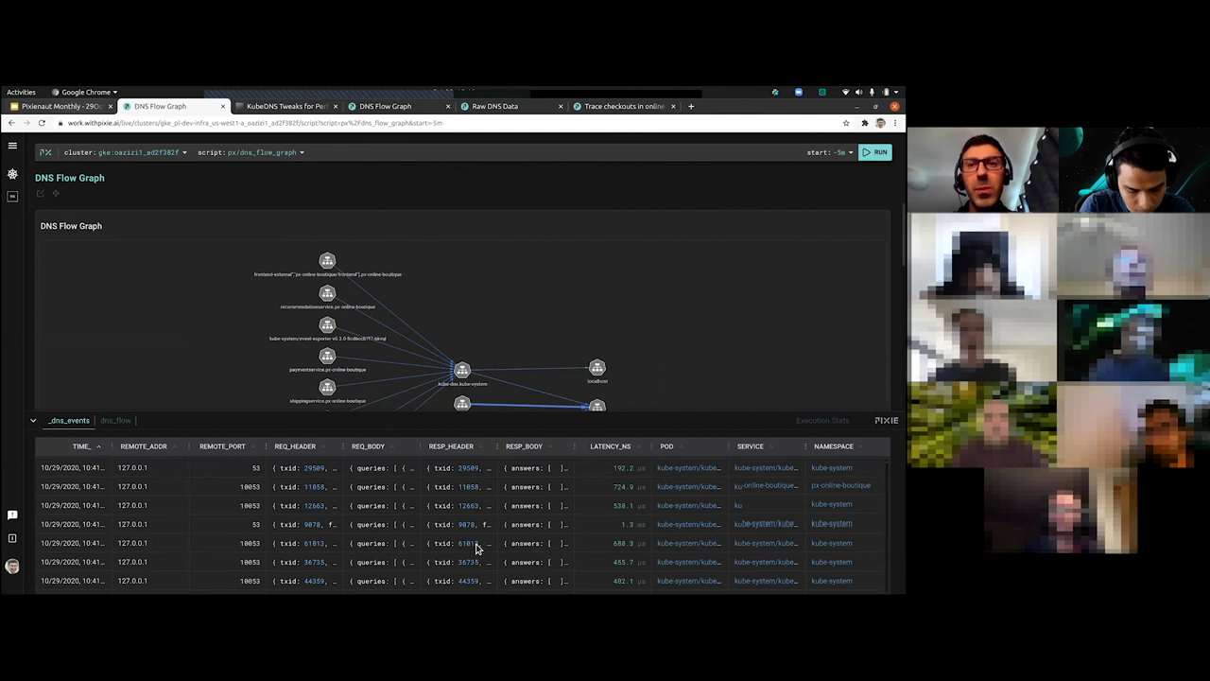
scroll(478, 549, "down", 3)
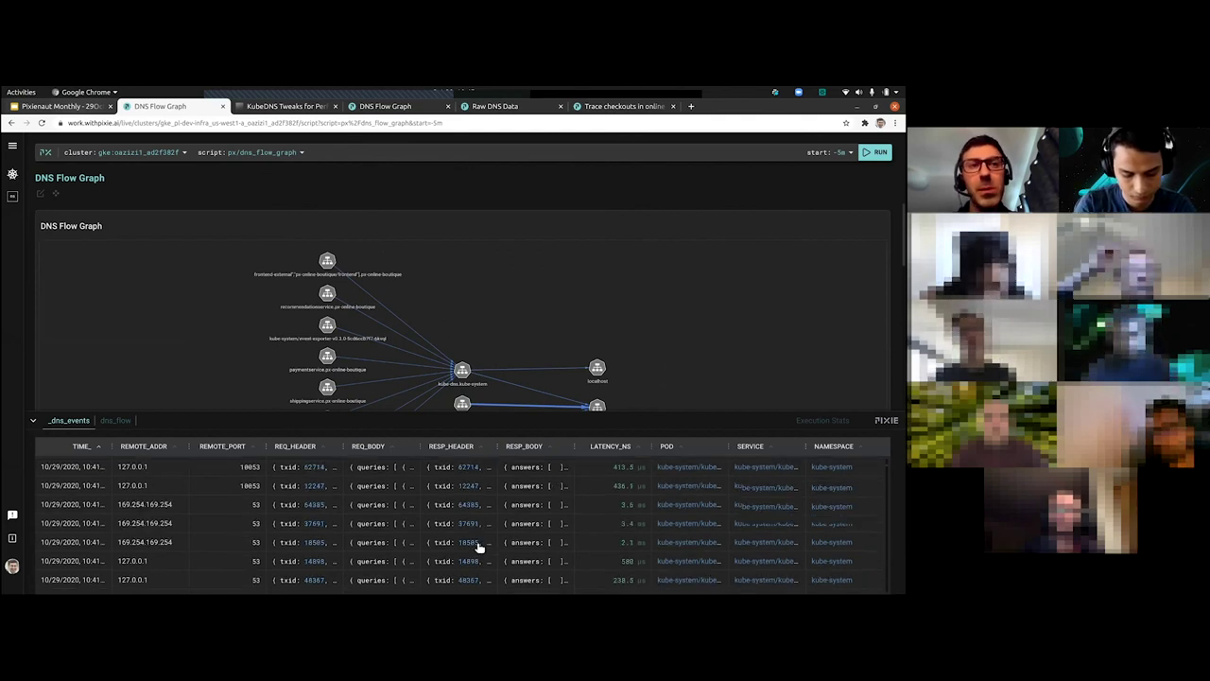
scroll(88, 535, "down", 3)
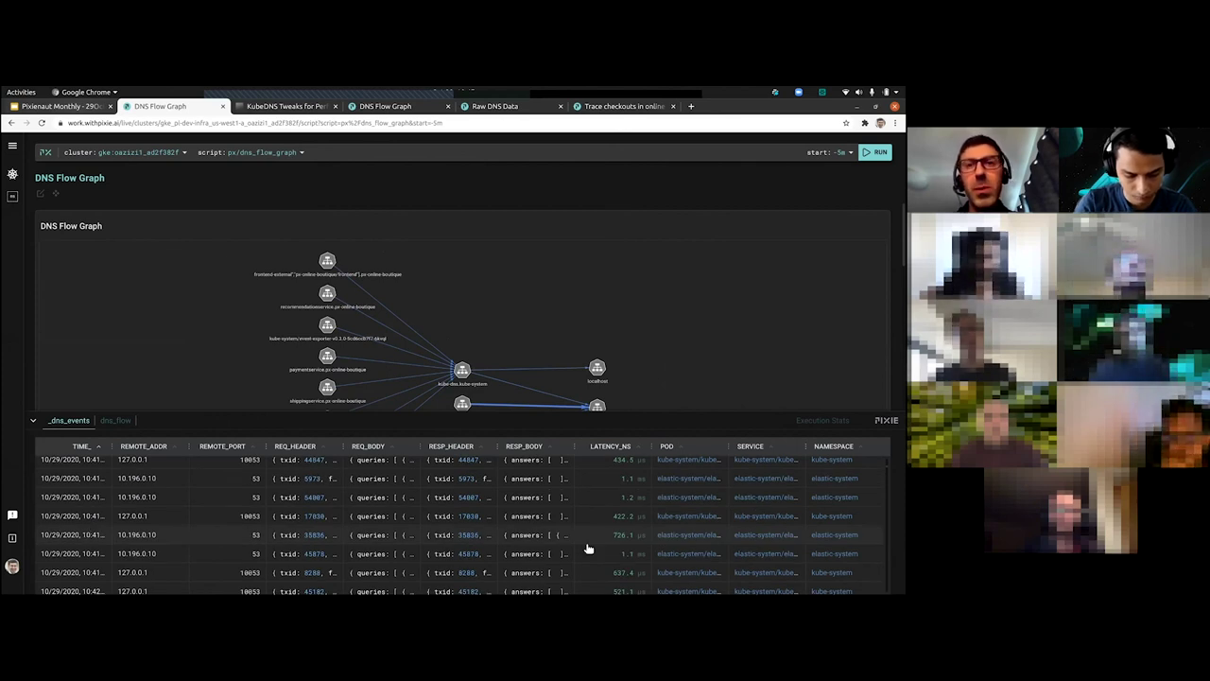
scroll(535, 558, "down", 3)
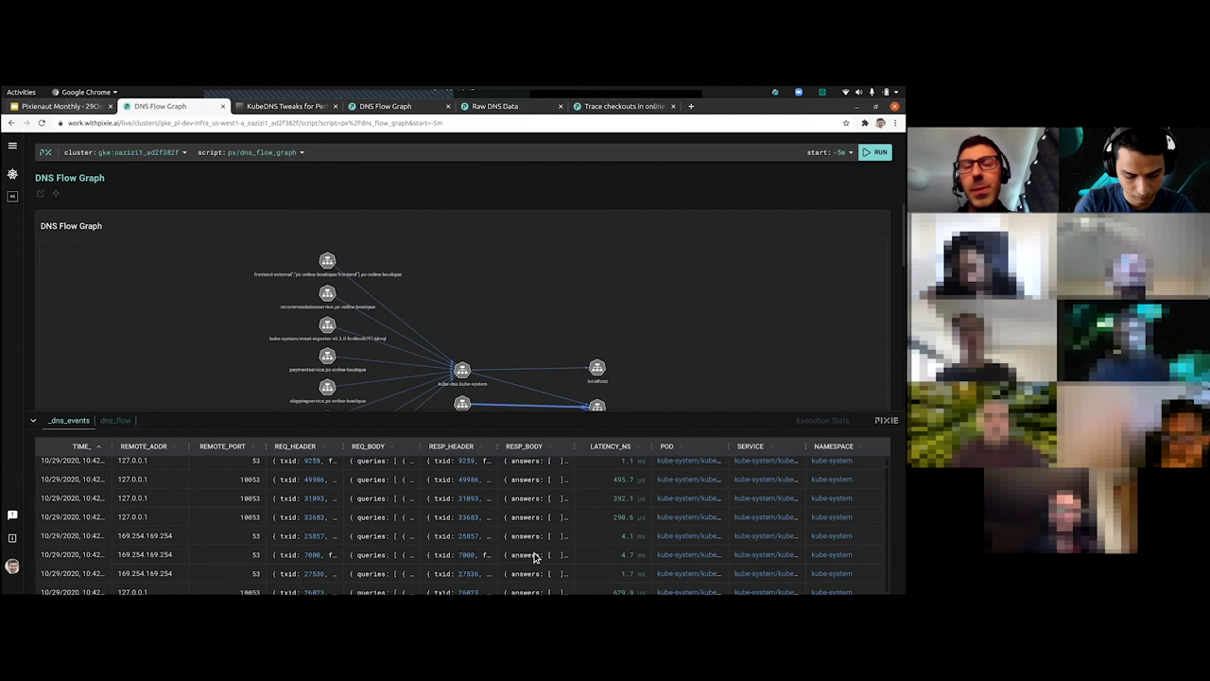
scroll(536, 556, "down", 2)
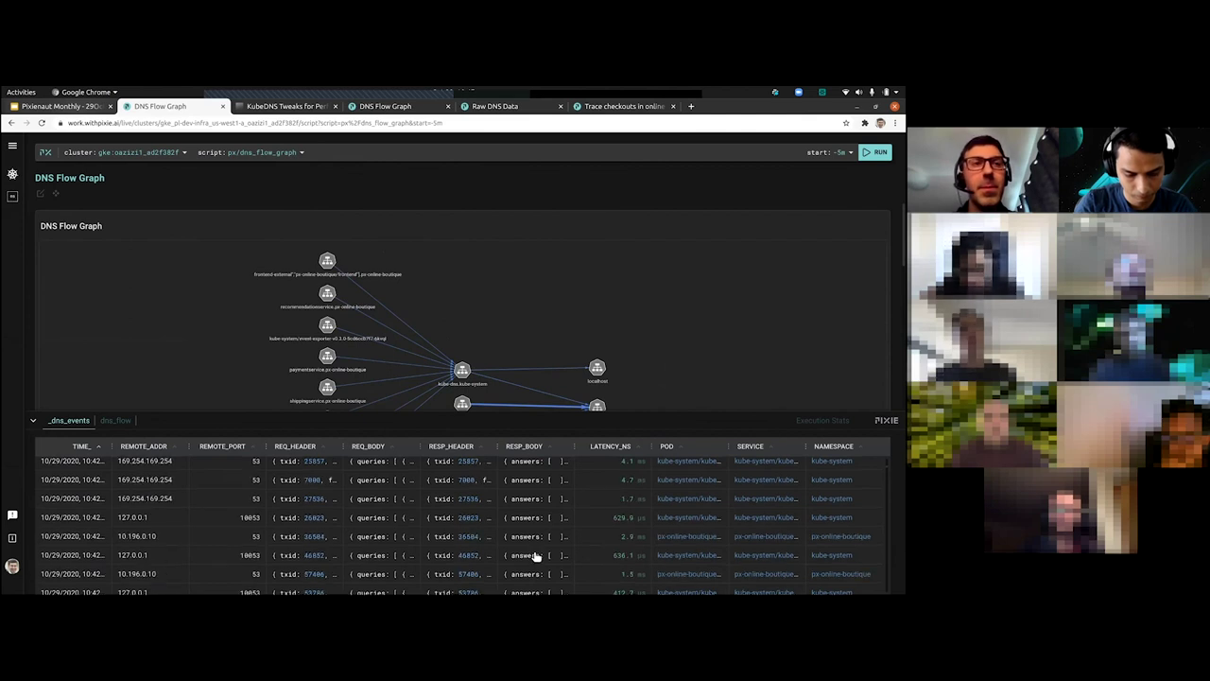
left_click(74, 422)
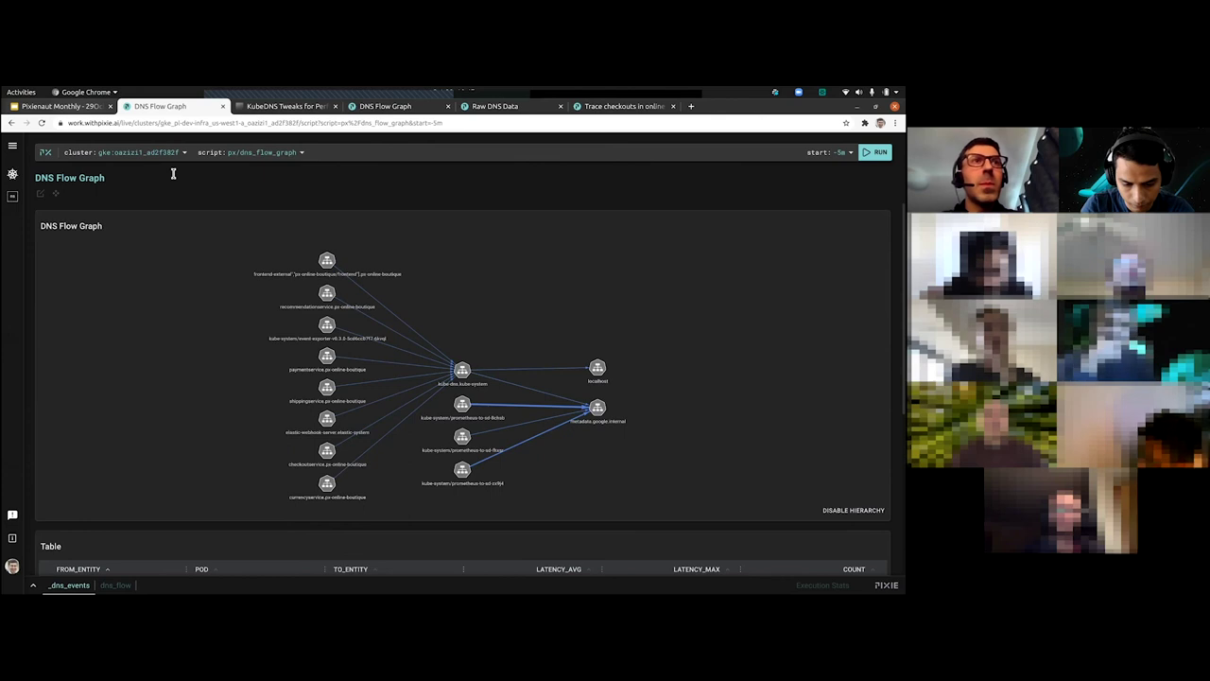
- Present the Pixienaut Monthly deck full screen, advancing to slide 5, 'What's Coming Next?'
left_click(90, 108)
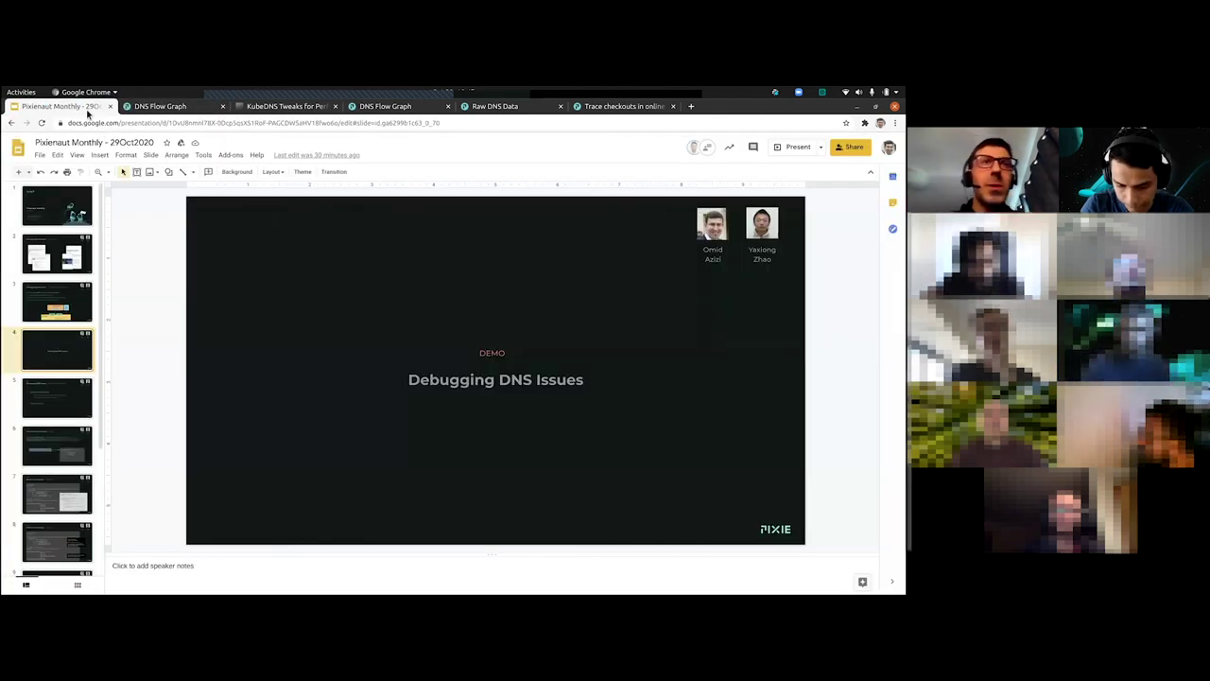
key("ctrl+F5")
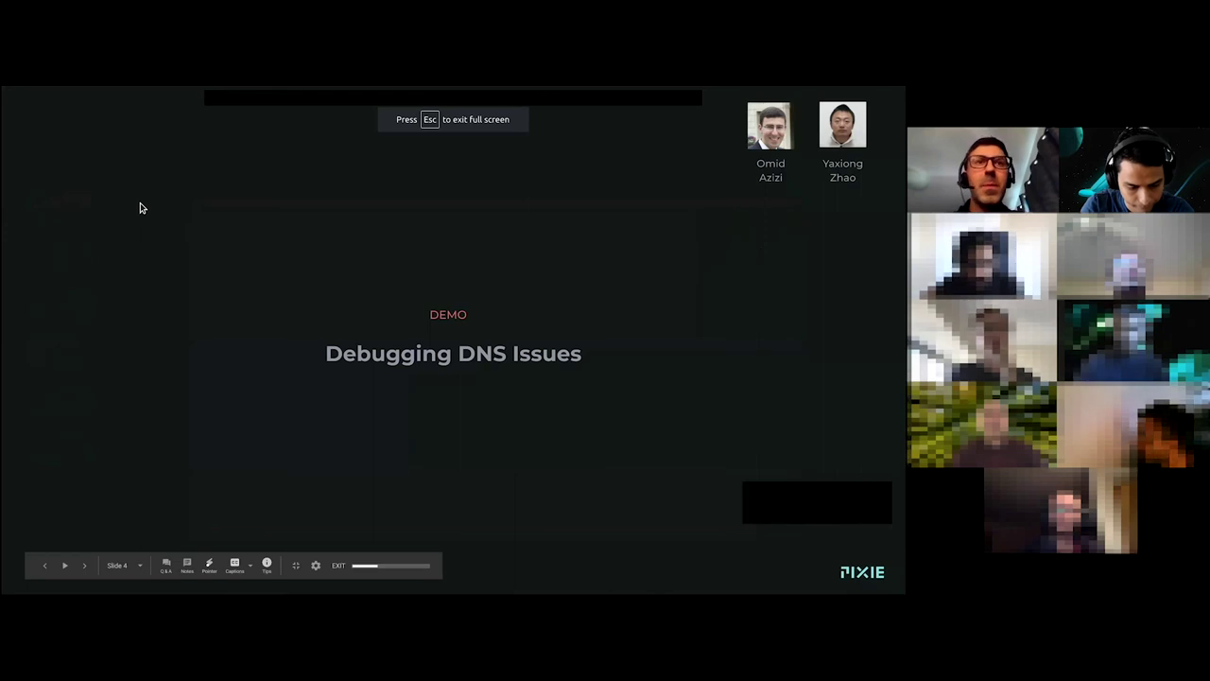
key("Right")
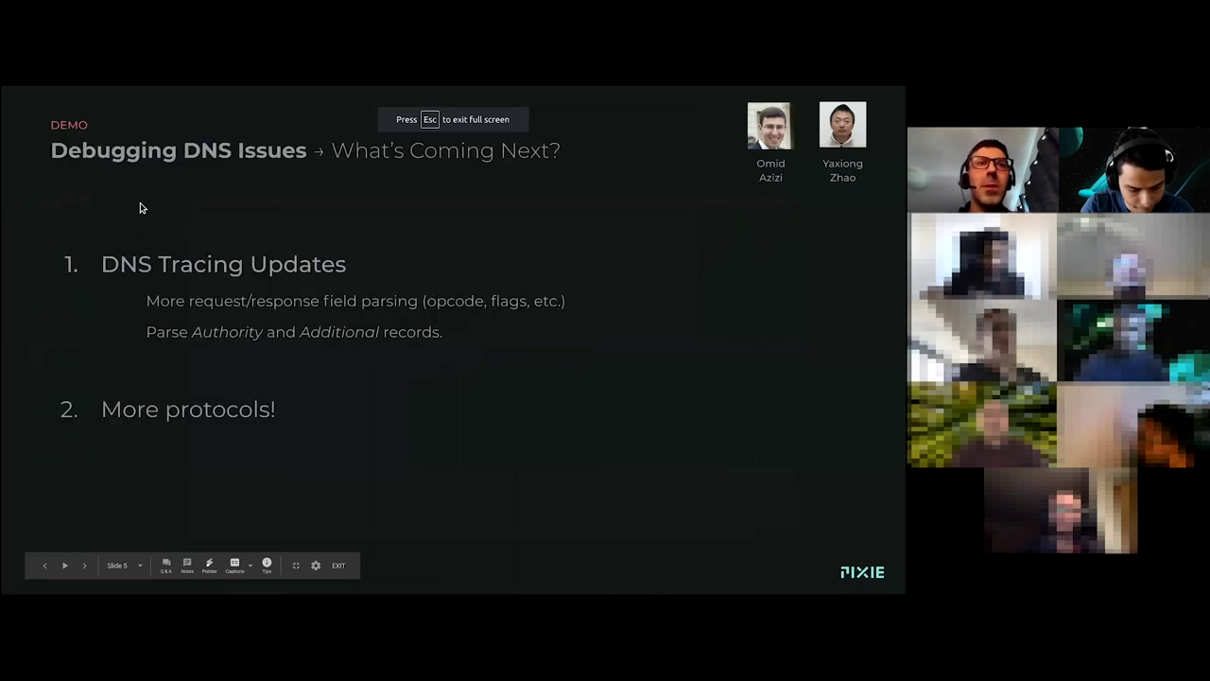